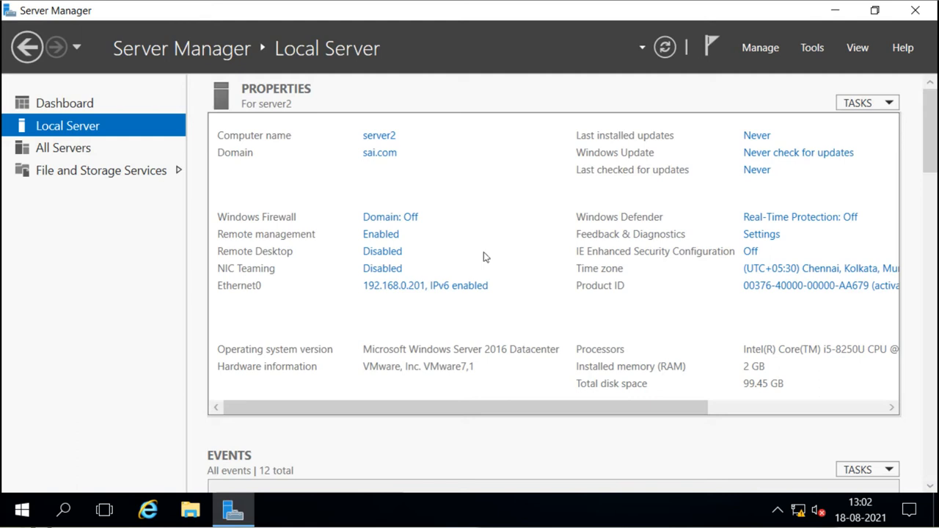
- Check the IPv4 address and DNS server entries in the Ethernet0 connection details of server2, and close the network windows
left_click(413, 292)
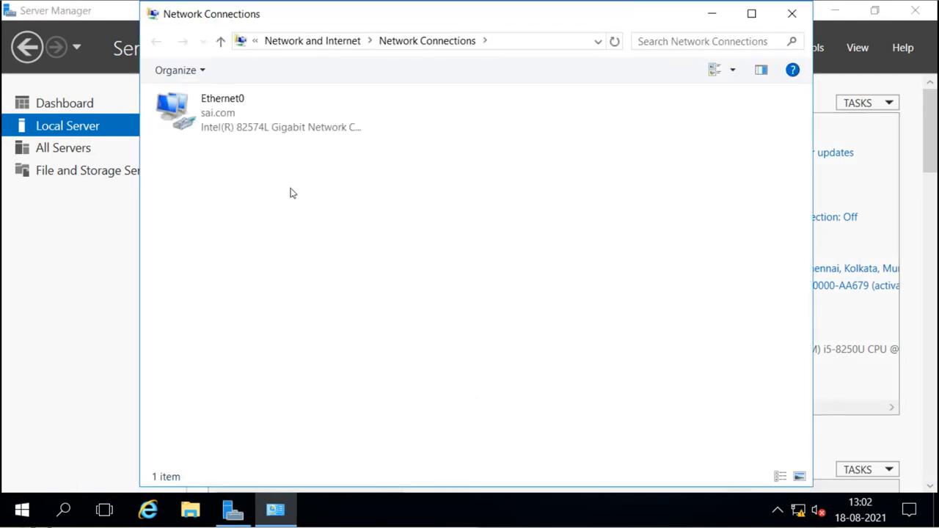
double_click(229, 129)
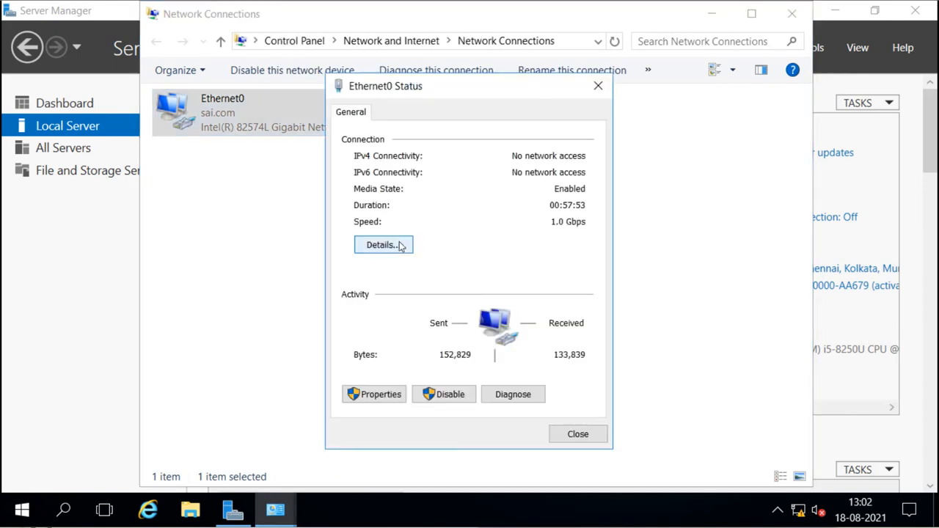
left_click(400, 246)
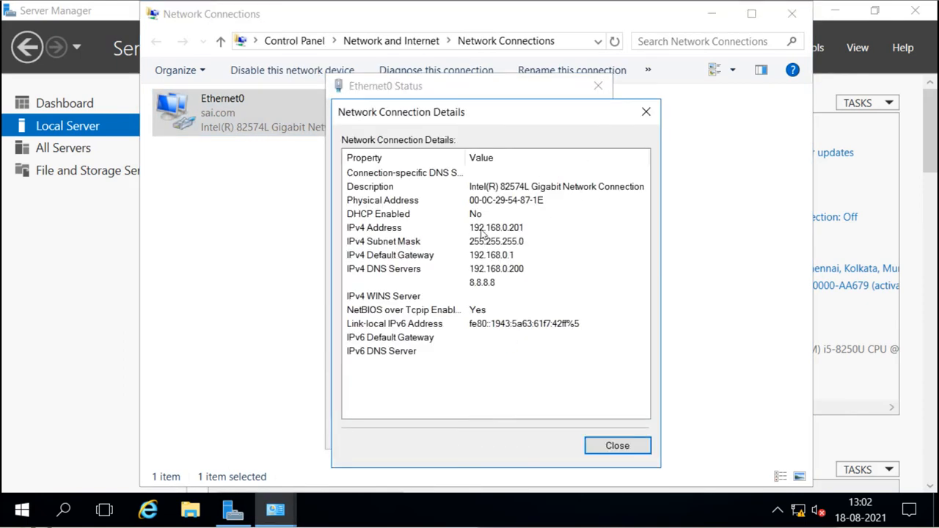
left_click(482, 233)
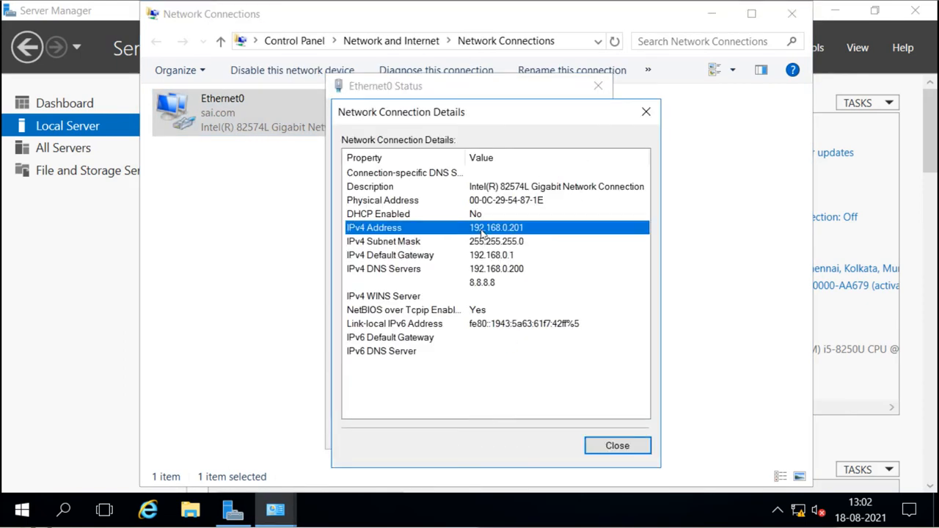
left_click(409, 271)
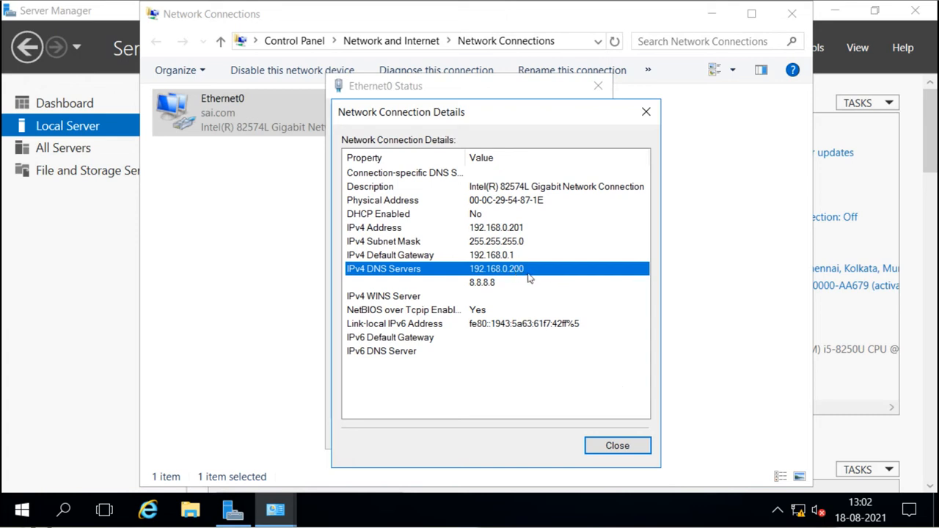
left_click(601, 447)
left_click(579, 436)
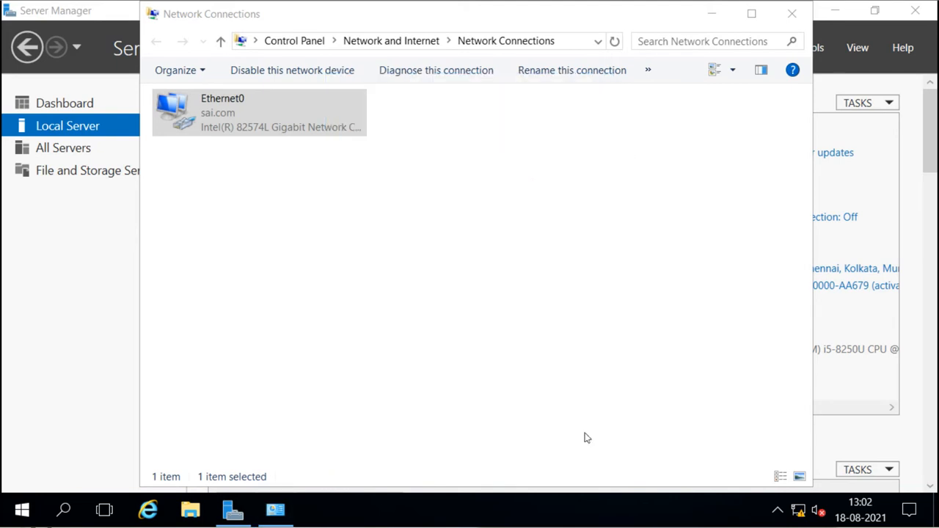
left_click(793, 15)
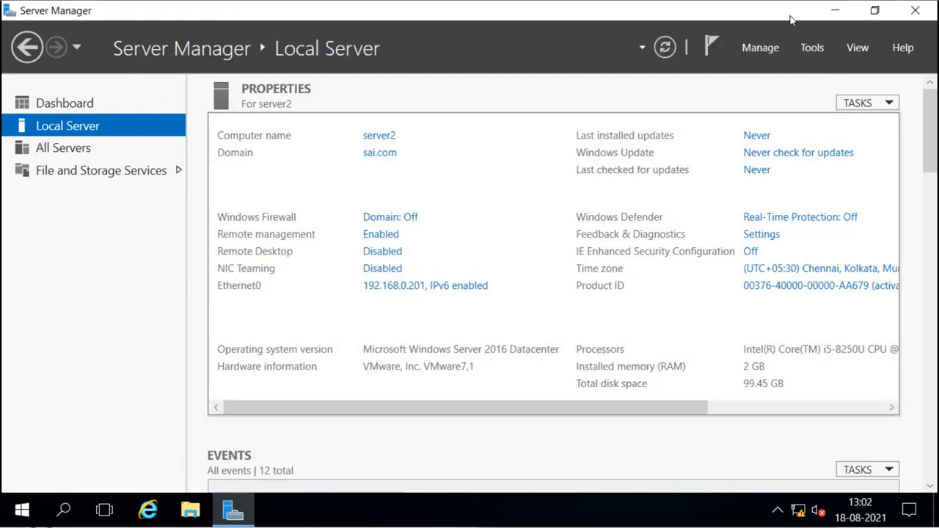
- Test connectivity to the domain controller by running "ping server1" in a command prompt, and close the prompt
key("super+r")
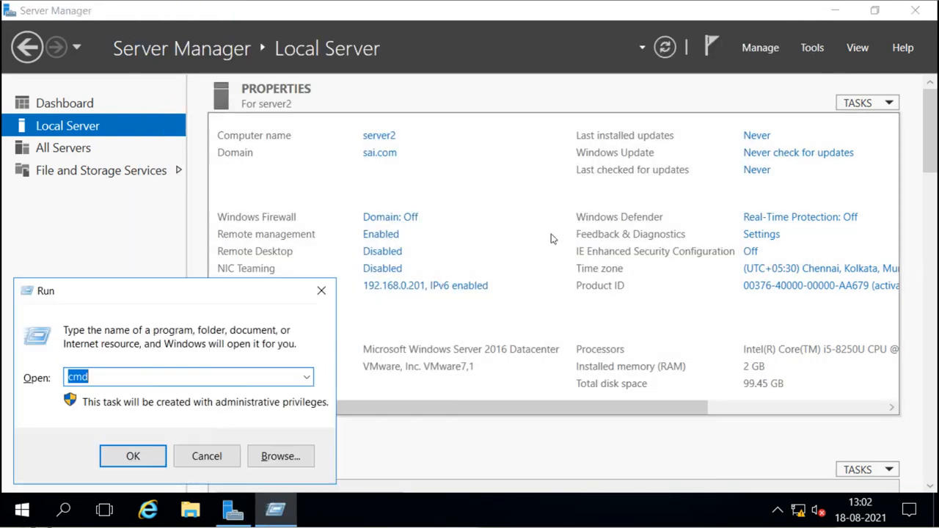
key("Return")
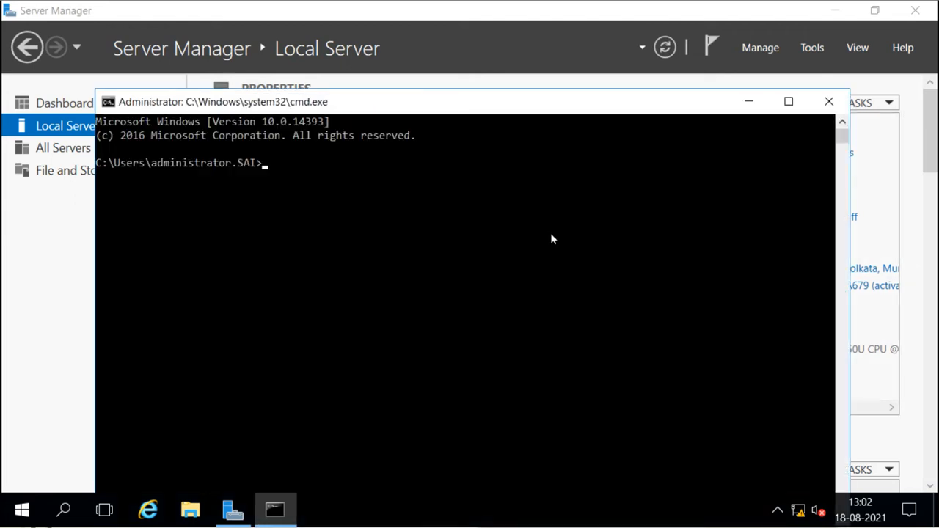
type("ping server2")
key("BackSpace")
type("1")
key("Return")
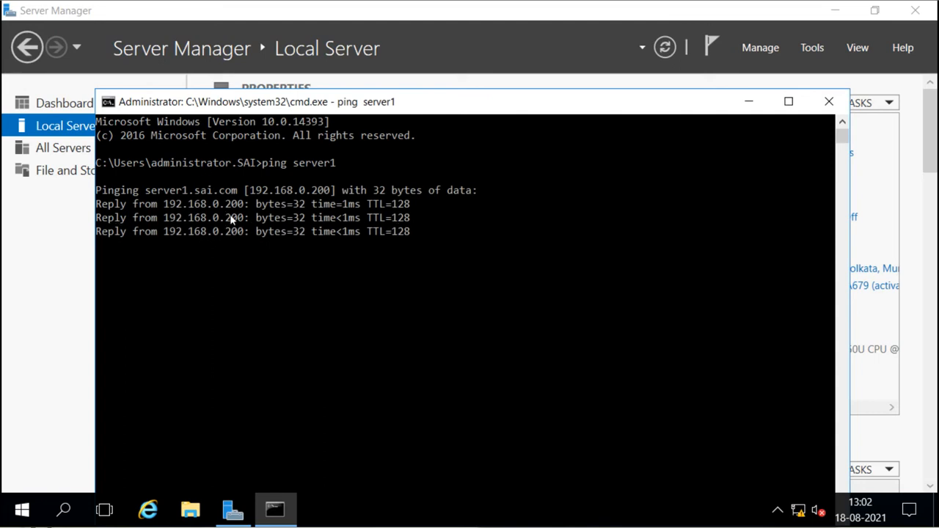
left_click(829, 101)
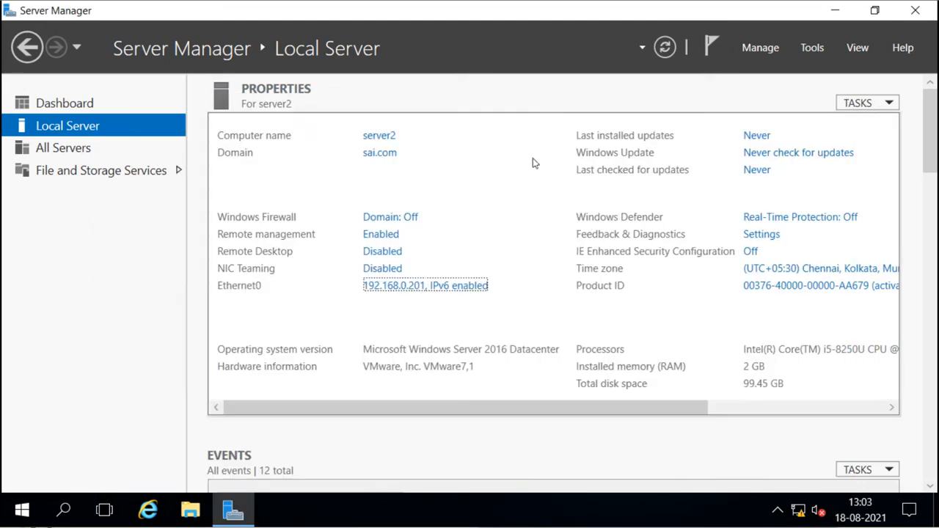
left_click(811, 49)
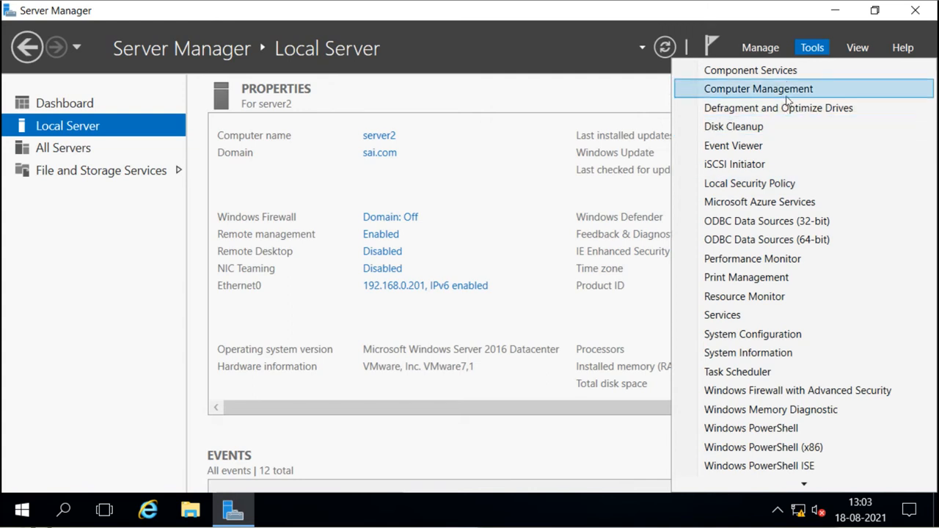
left_click(633, 325)
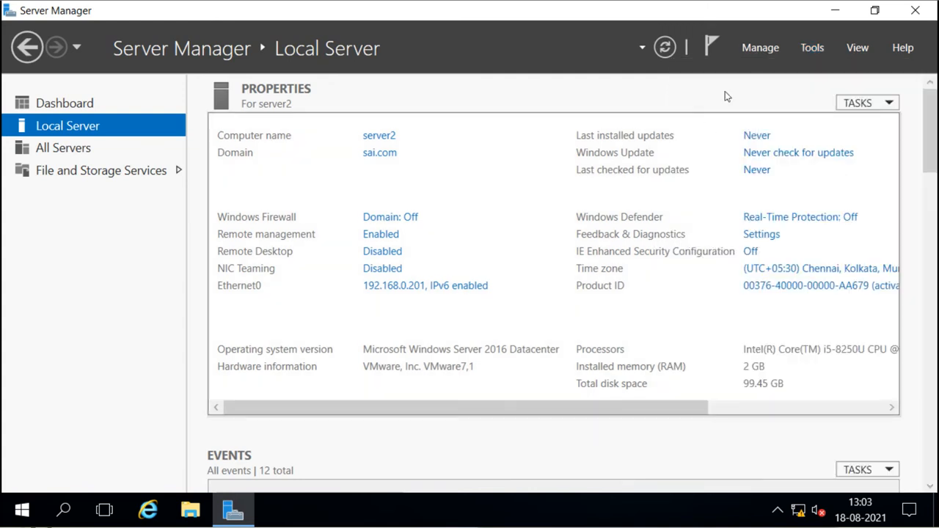
- Start the Add Roles and Features wizard and proceed with a role-based or feature-based installation on server2.sai.com up to the server roles
left_click(756, 49)
left_click(762, 71)
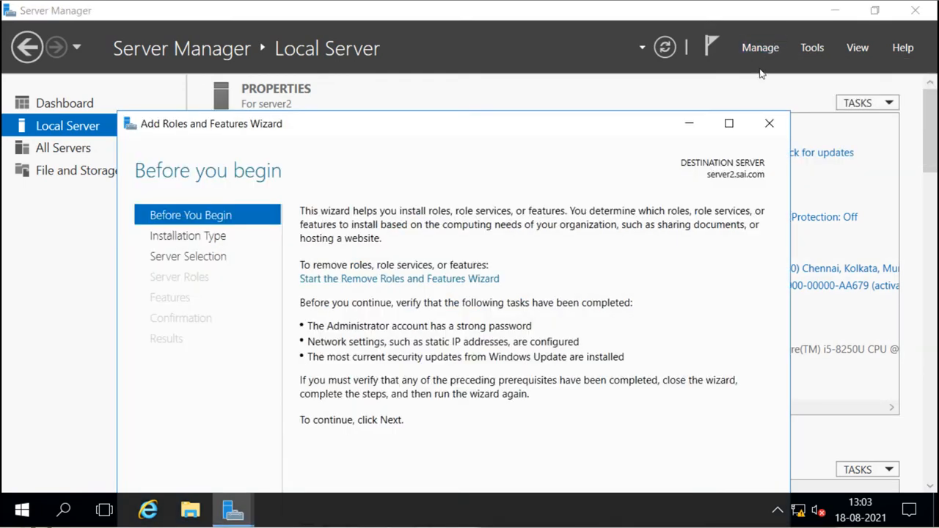
left_click(729, 124)
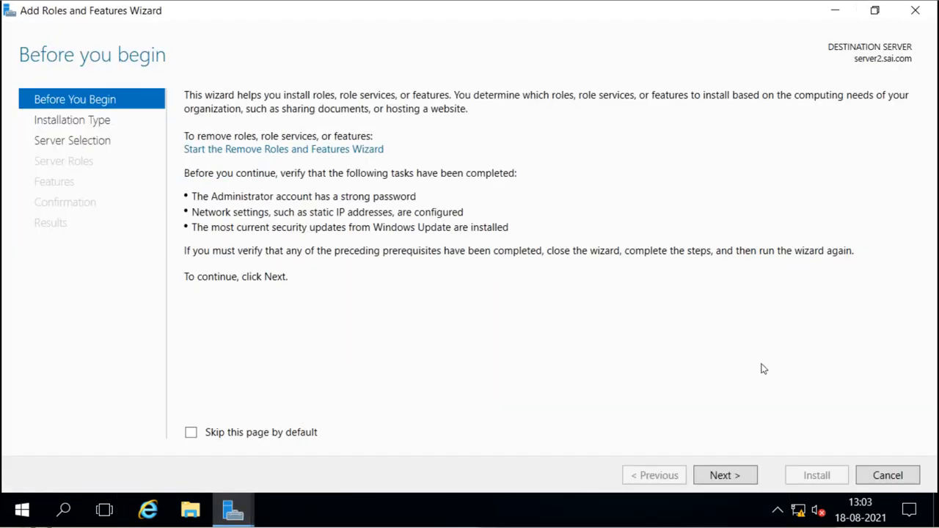
left_click(737, 475)
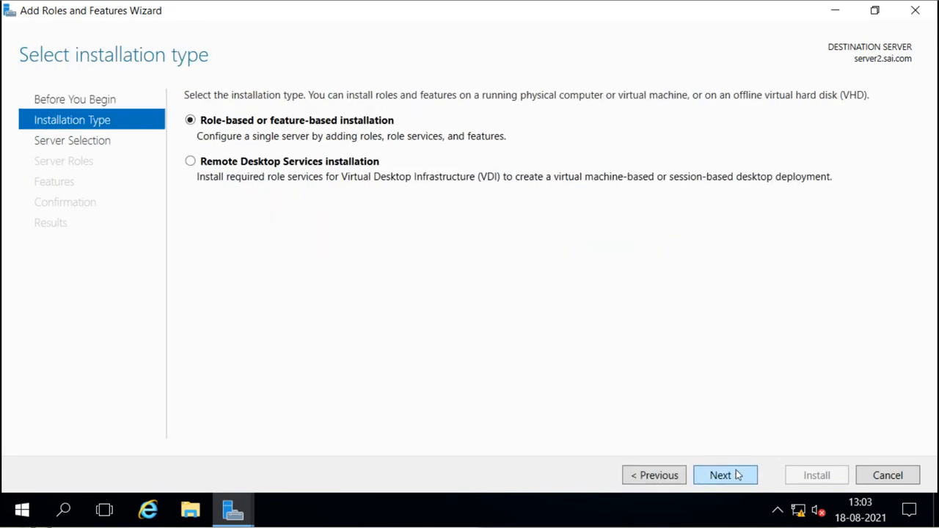
left_click(737, 475)
left_click(737, 476)
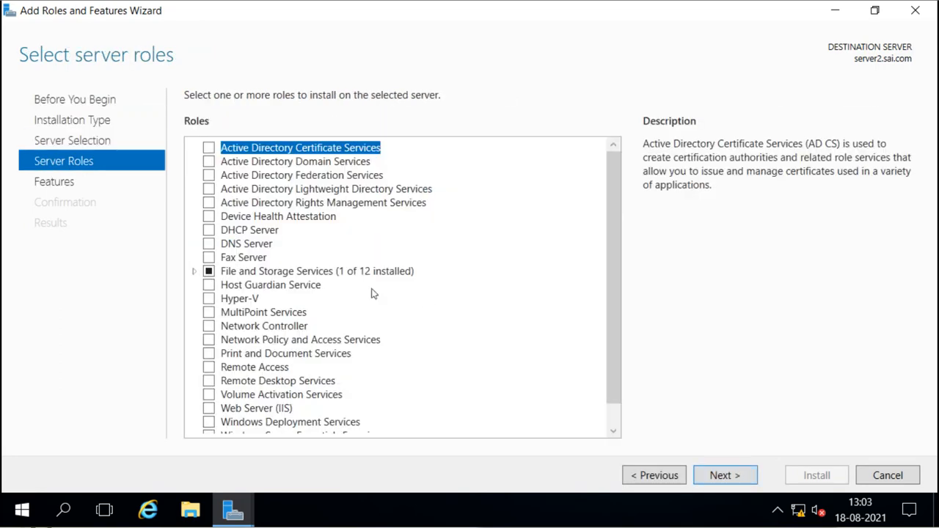
- Select the Active Directory Domain Services role with its required features and management tools, and proceed to the installation confirmation
left_click(208, 161)
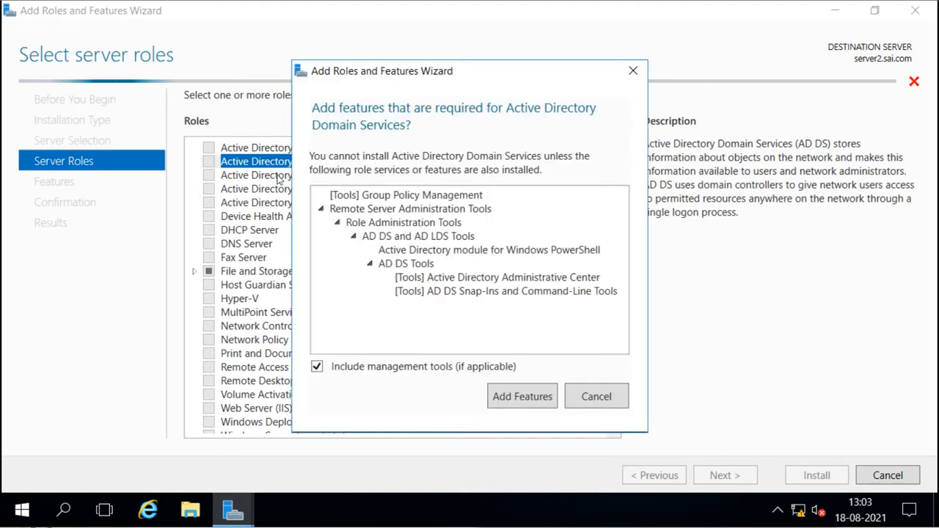
left_click(521, 396)
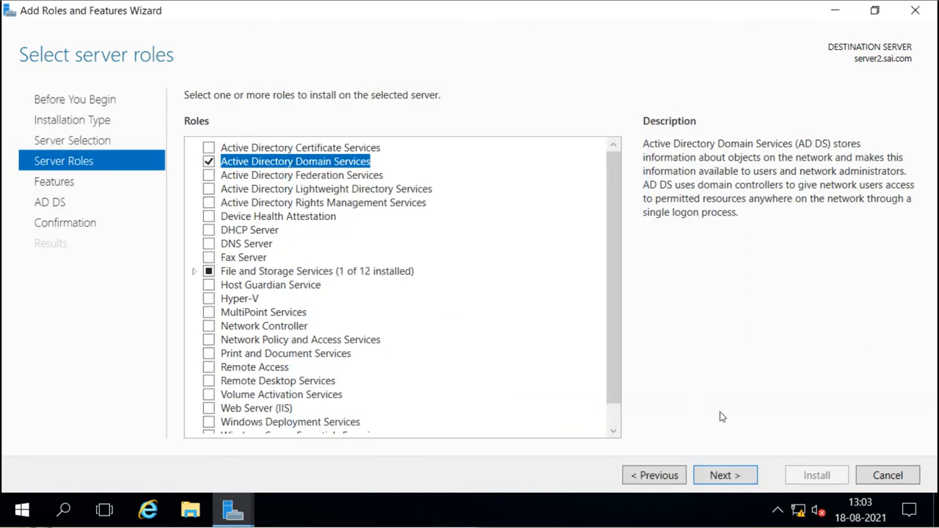
left_click(730, 478)
left_click(730, 478)
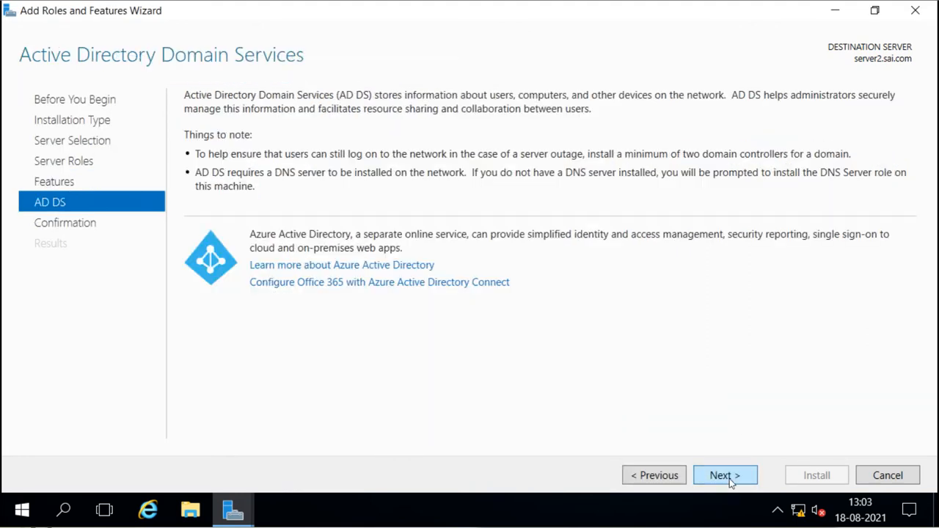
left_click(725, 476)
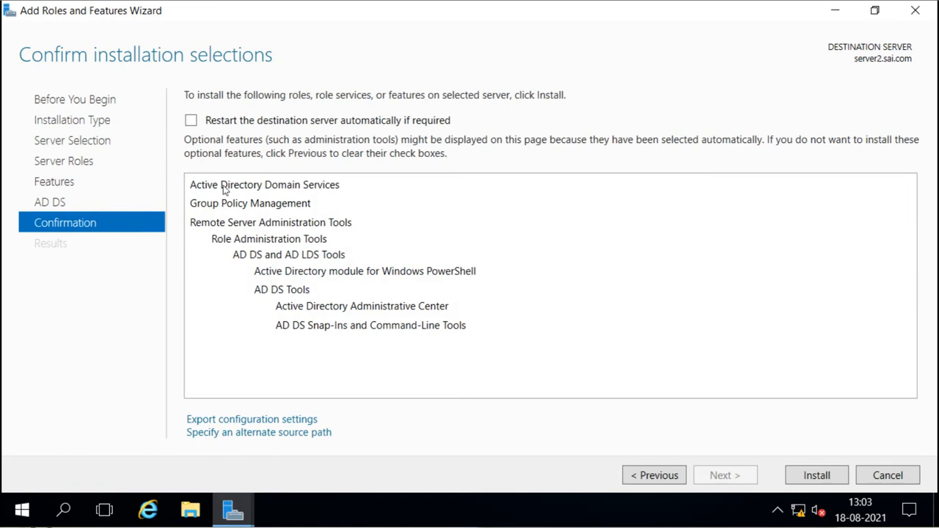
- Allow the destination server to restart automatically if required, and install the selected role and features
left_click(191, 121)
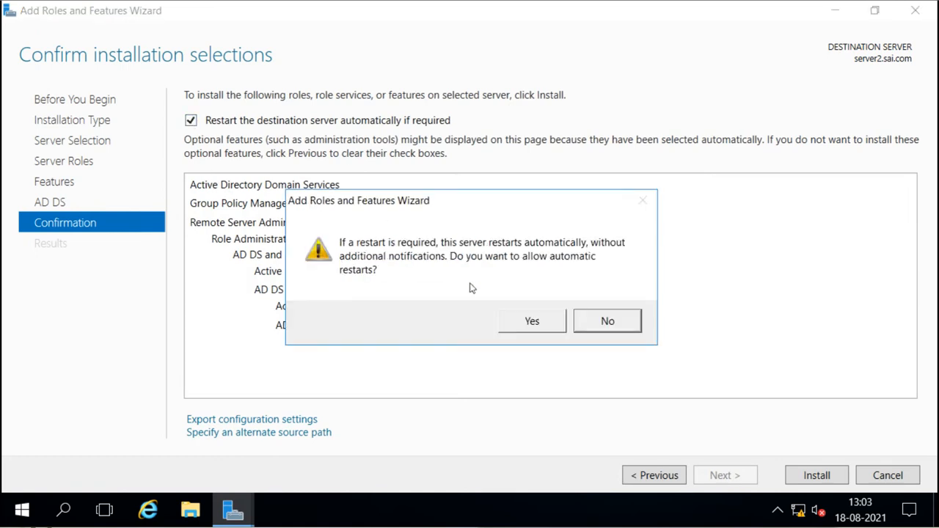
left_click(514, 325)
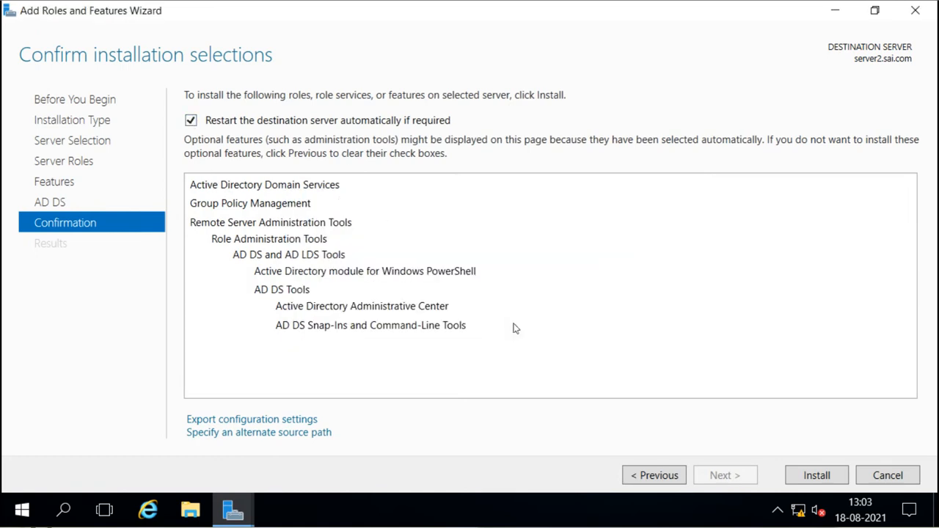
left_click(809, 478)
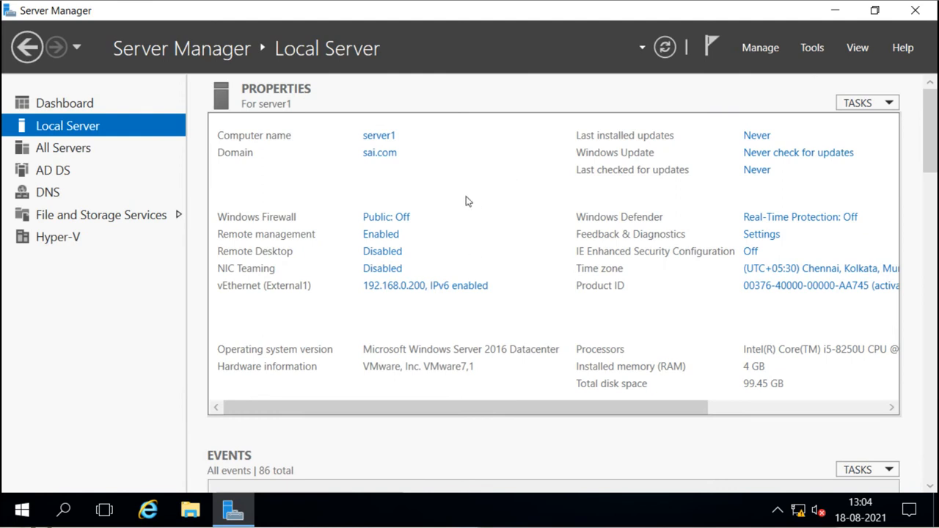
- On server1, examine the accounts user1 to user4 in the sai.com Users container of Active Directory Users and Computers, and close it
left_click(823, 47)
left_click(769, 150)
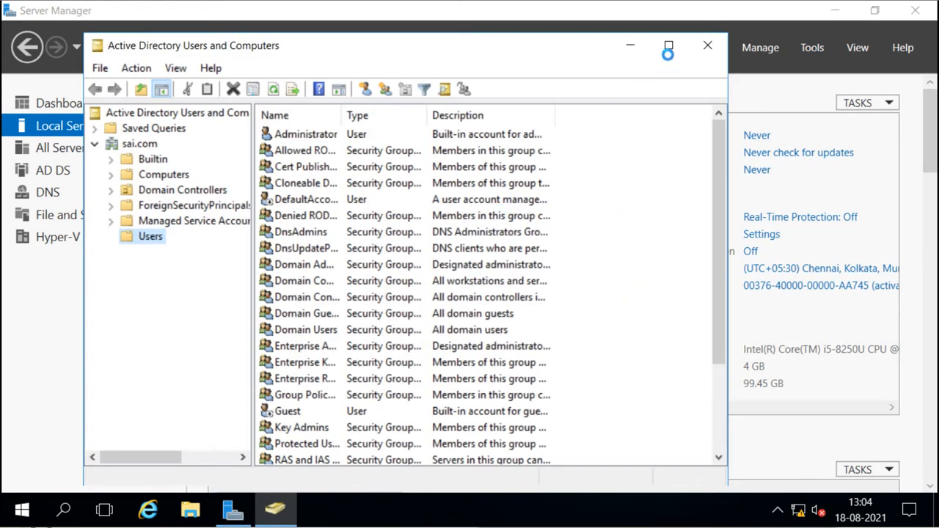
left_click(666, 47)
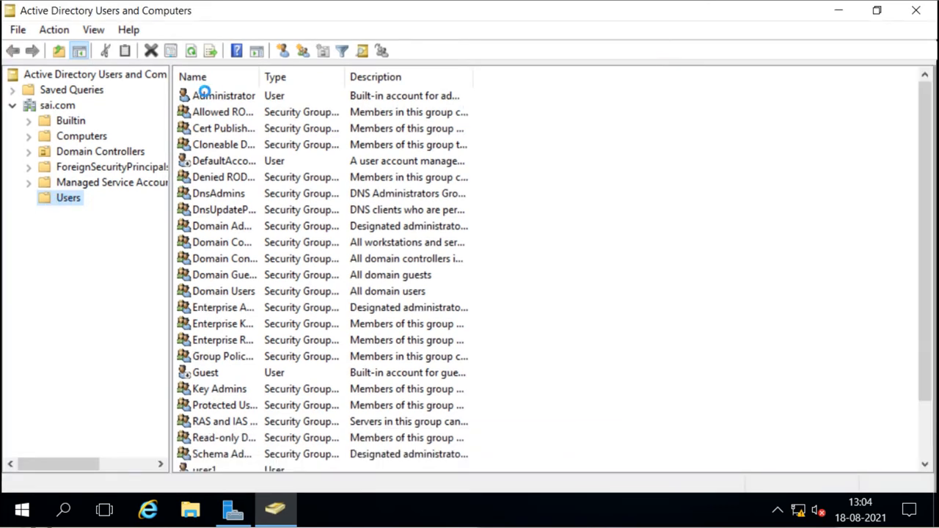
scroll(214, 228, "down", 2)
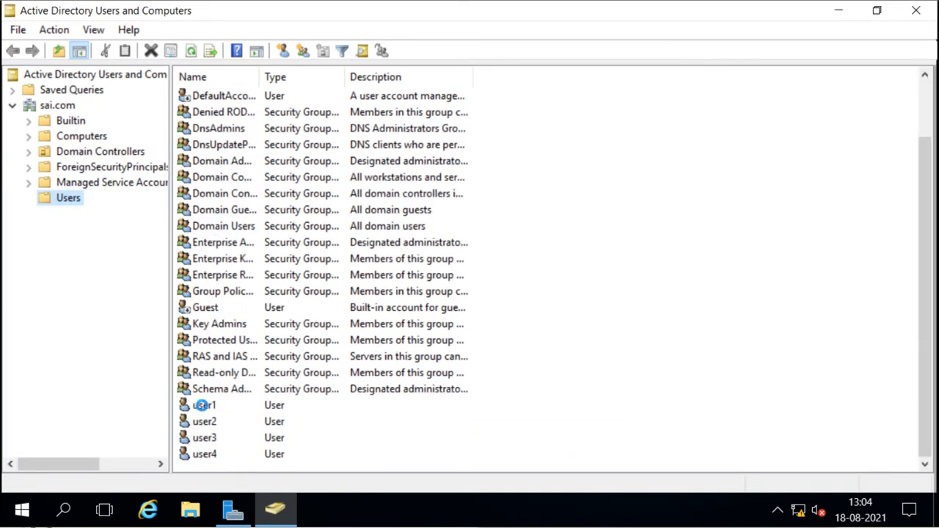
left_click(204, 406)
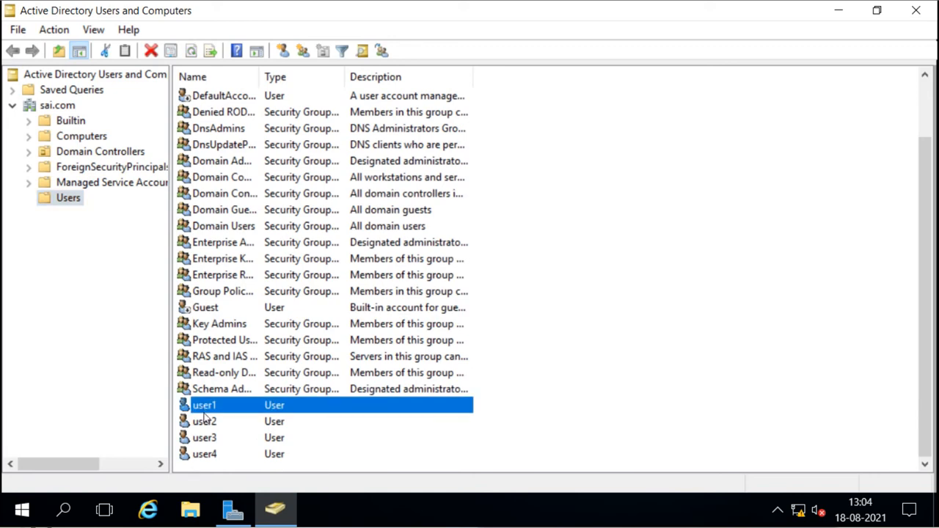
left_click(208, 454)
left_click(207, 438)
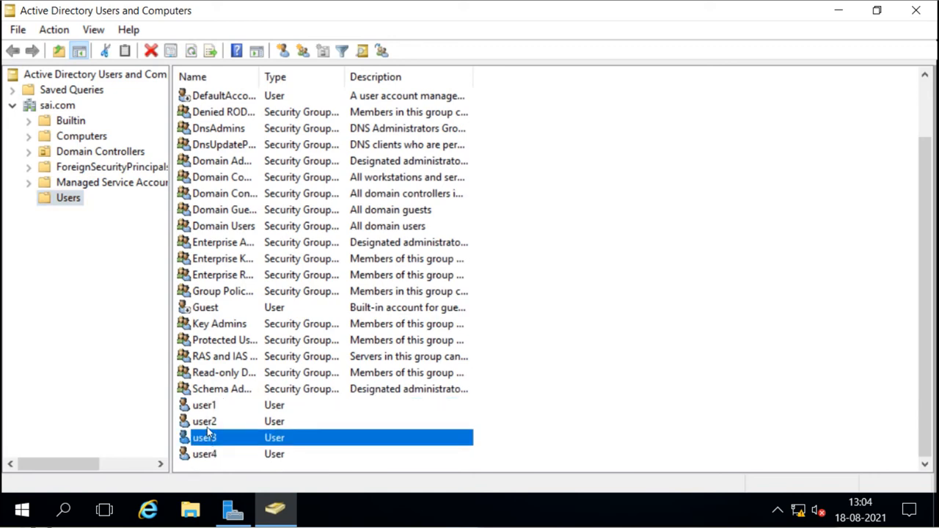
left_click(207, 424)
left_click(209, 406)
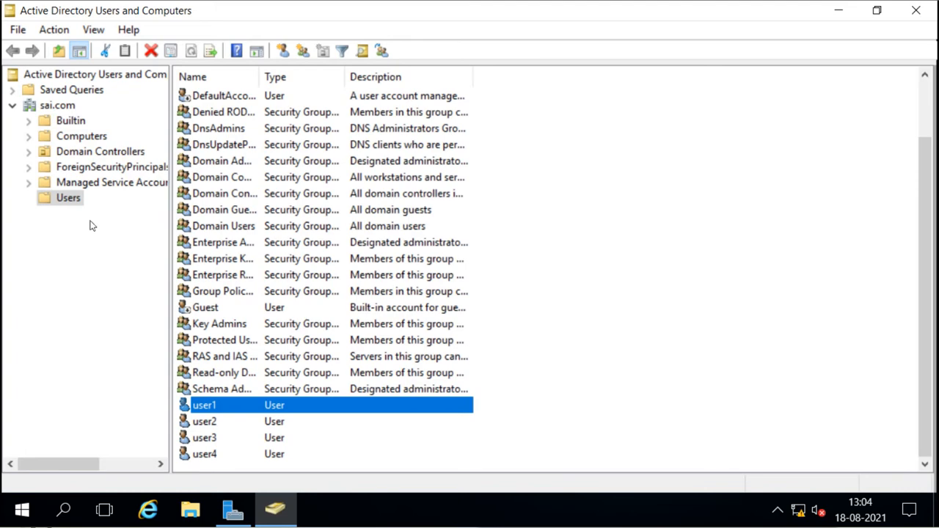
left_click(915, 11)
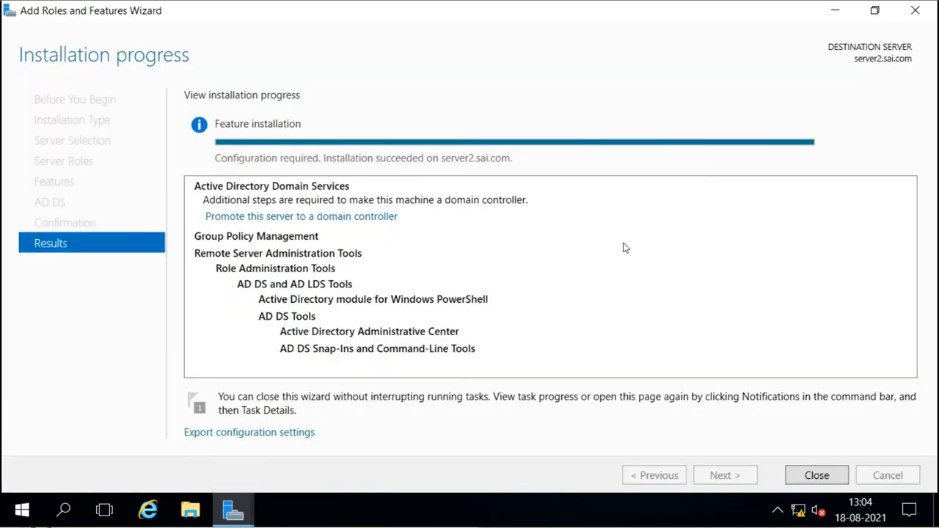
- Start promoting server2.sai.com to a domain controller from the role installation results
left_click(311, 217)
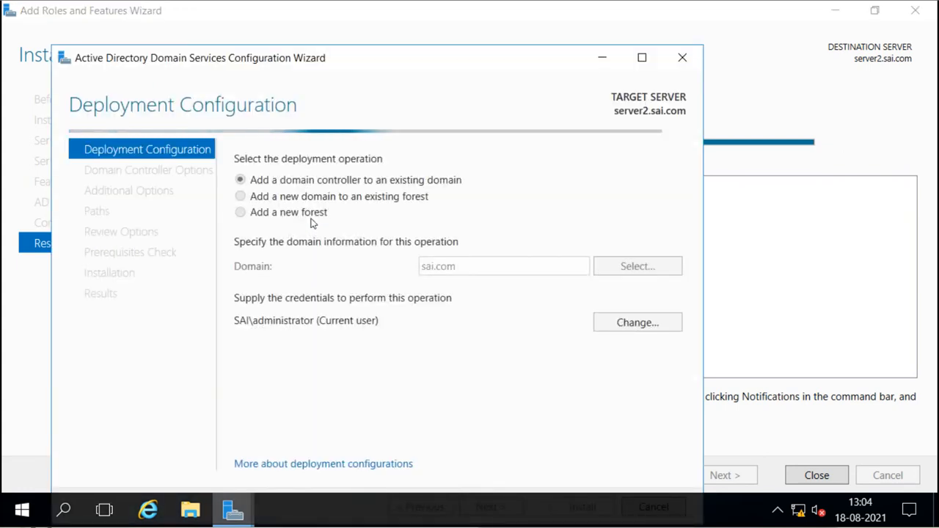
left_click_drag(390, 70, 434, 39)
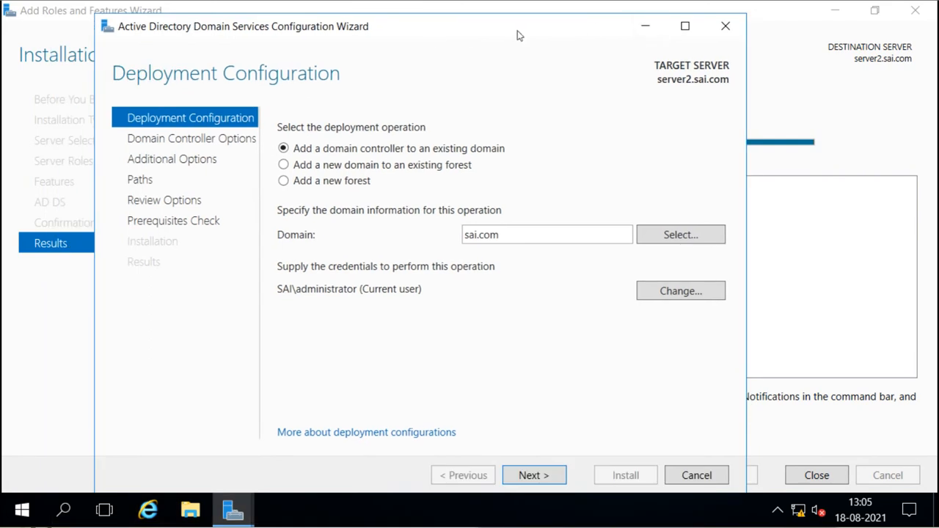
left_click_drag(518, 34, 529, 25)
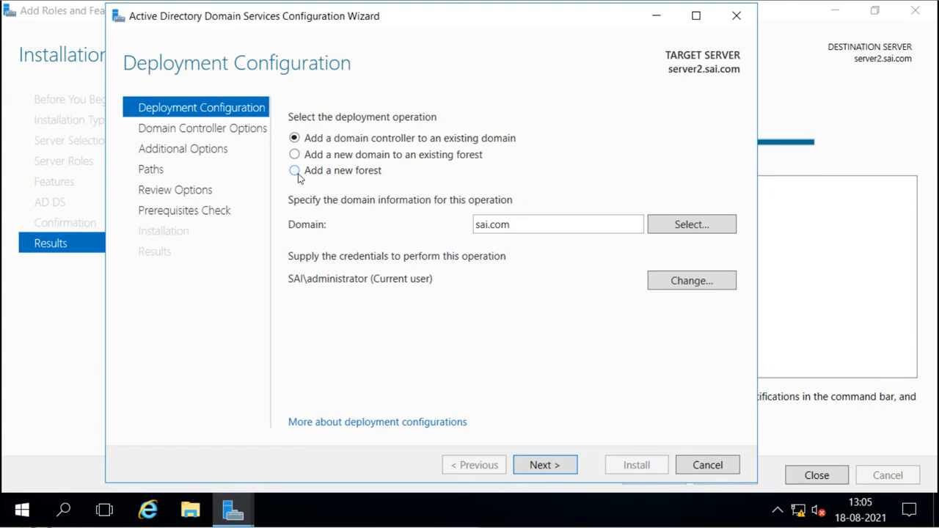
- Try the new forest and new domain deployment operations with tree and child types, and return to adding a domain controller to an existing domain
left_click(296, 173)
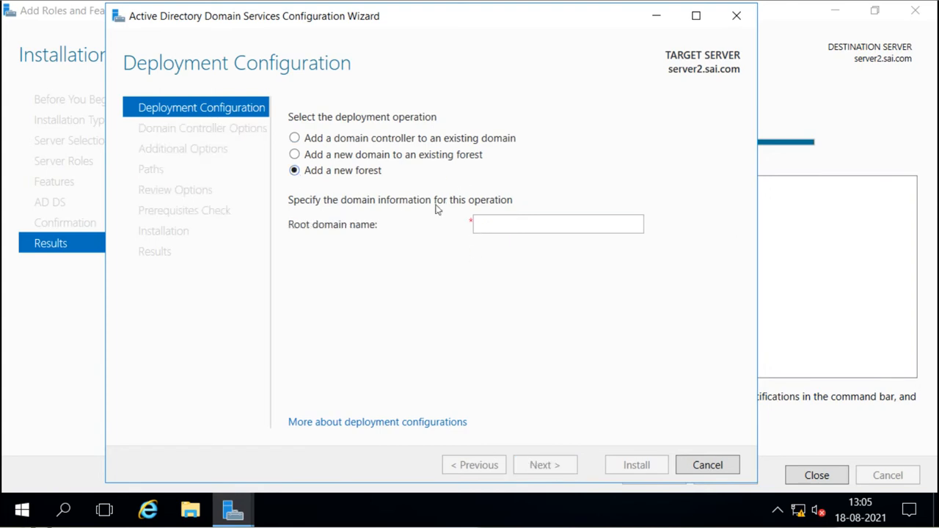
left_click(295, 155)
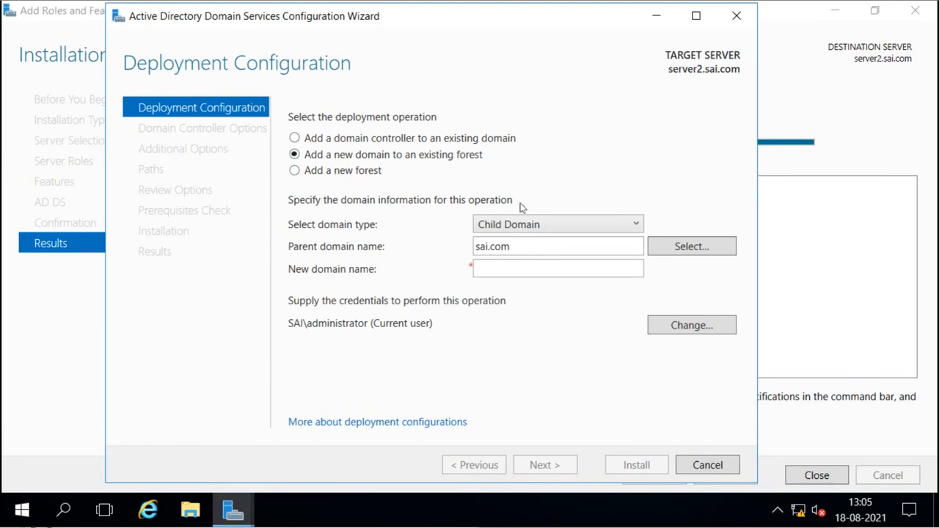
left_click(530, 229)
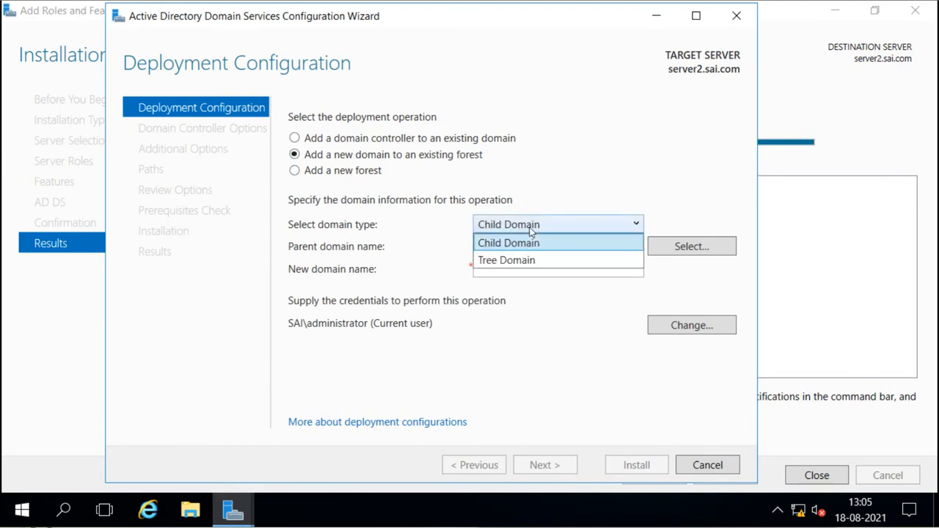
left_click(530, 261)
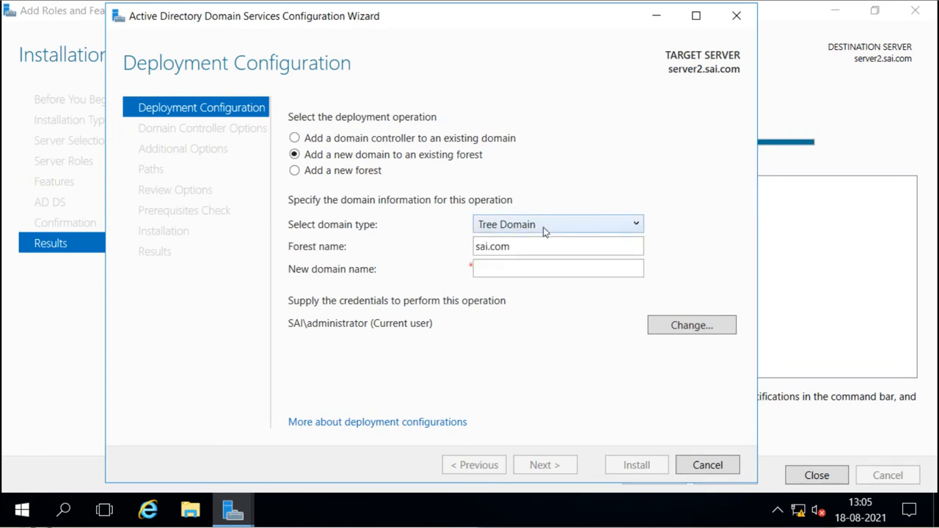
left_click(545, 232)
left_click(529, 242)
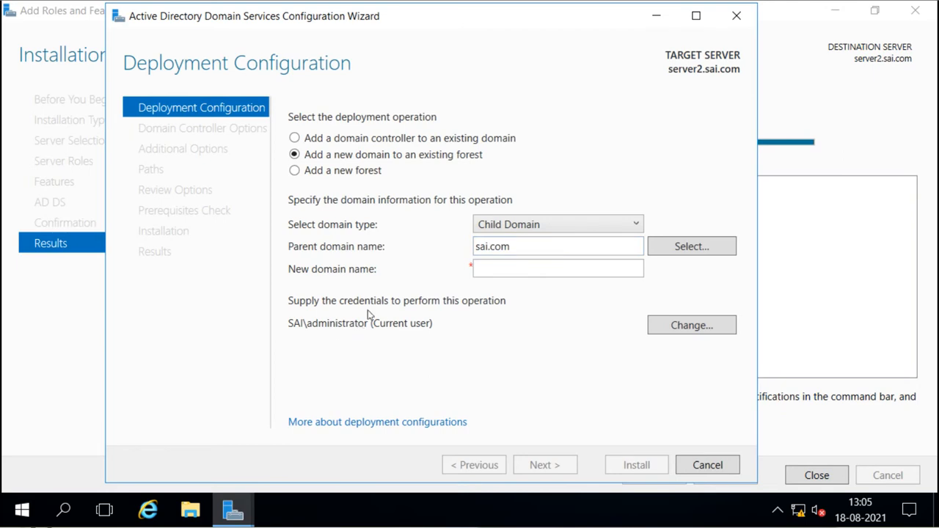
left_click(510, 247)
left_click(677, 328)
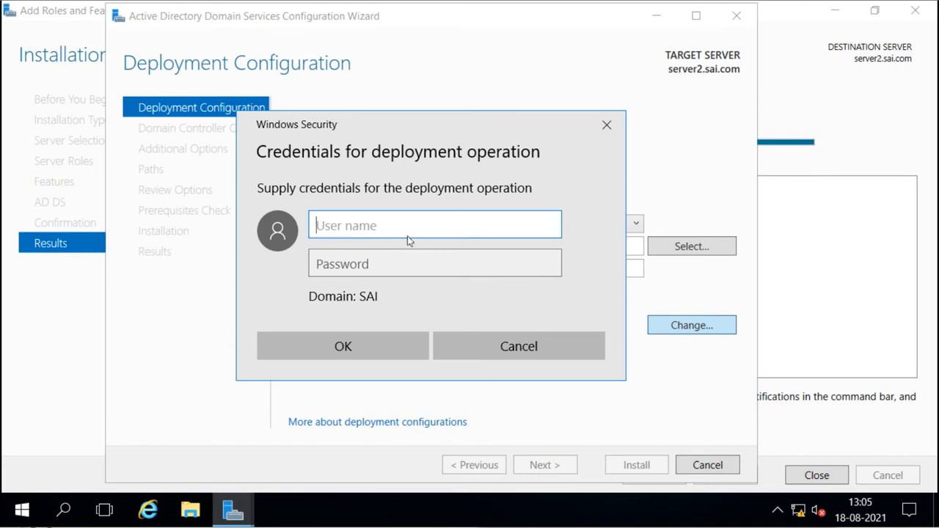
left_click(519, 343)
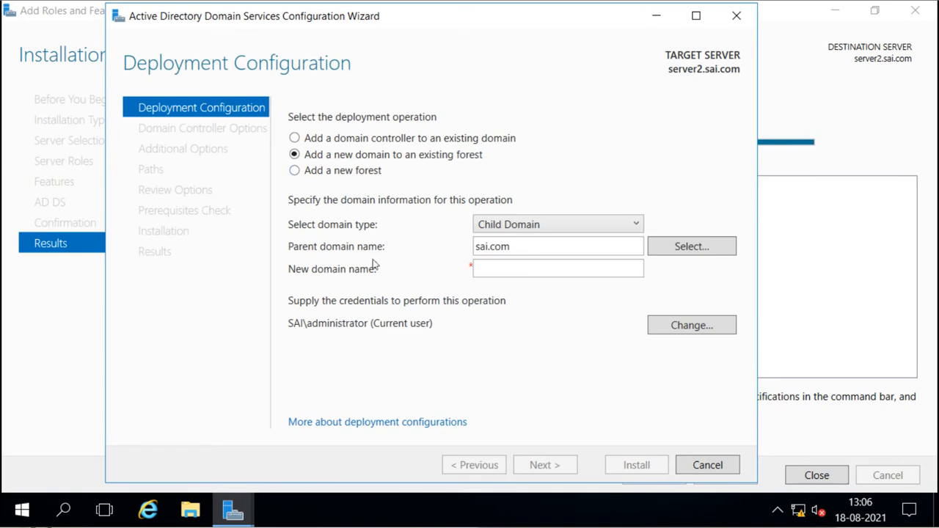
left_click(294, 138)
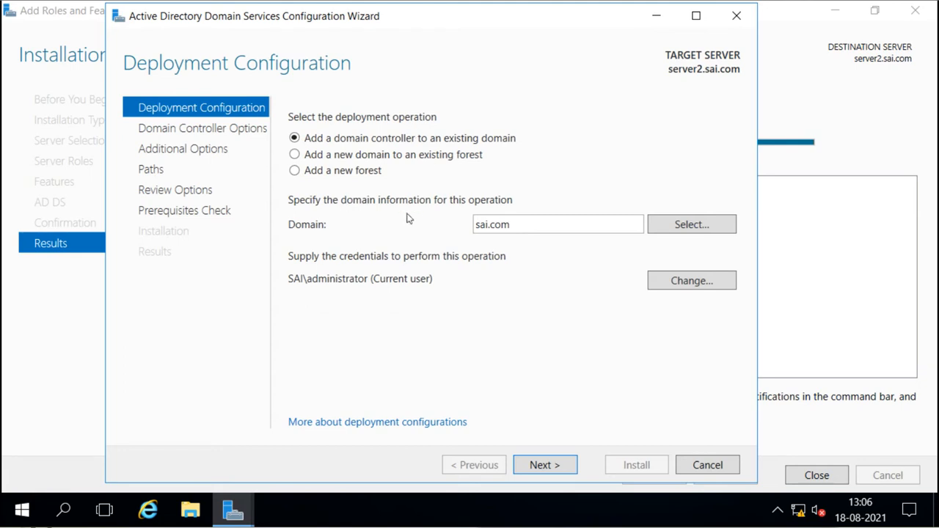
left_click(678, 286)
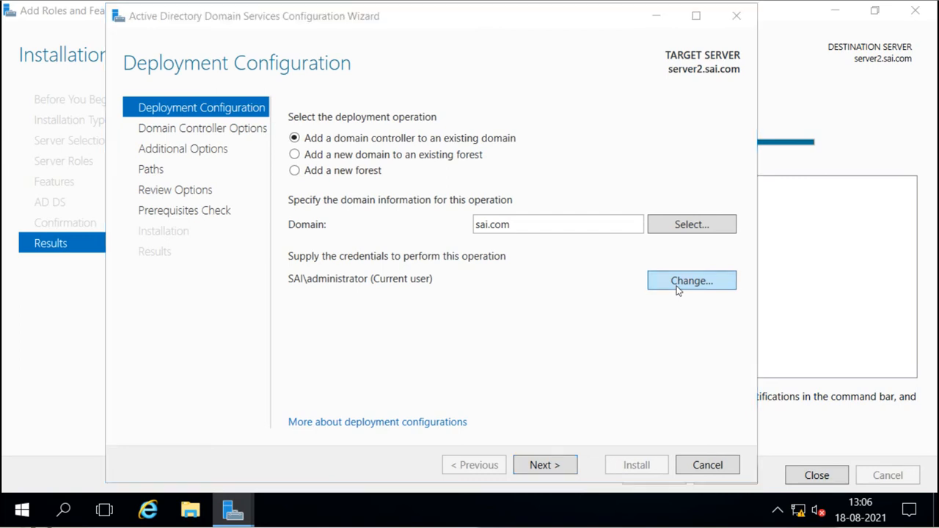
type("sa")
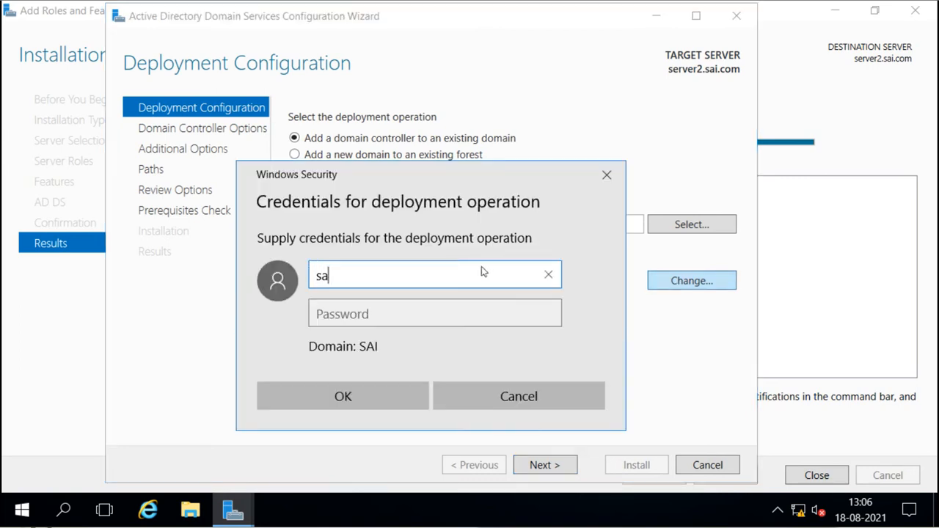
type("i\\administrator")
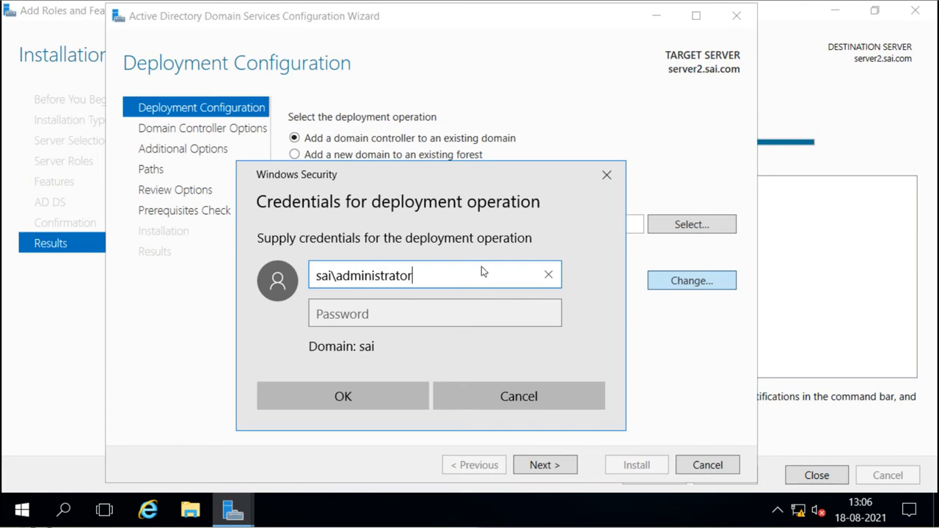
key("Tab")
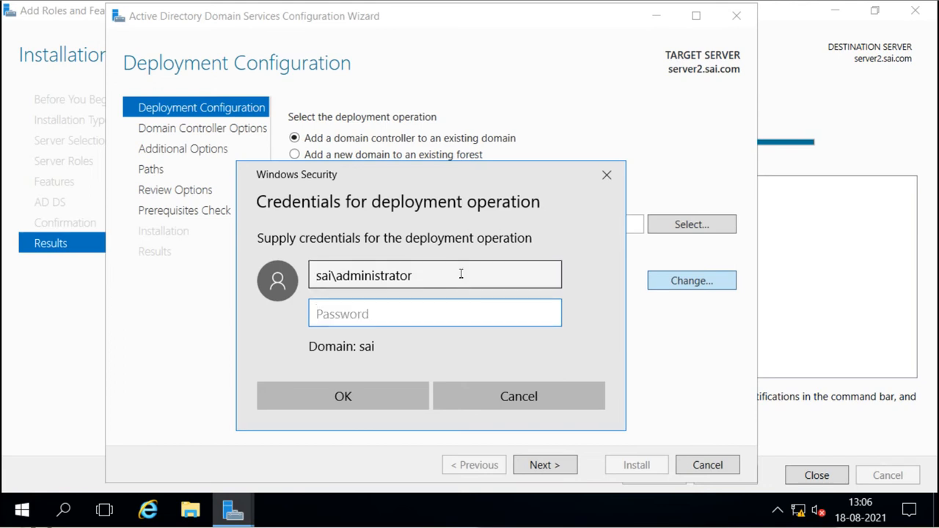
left_click(495, 396)
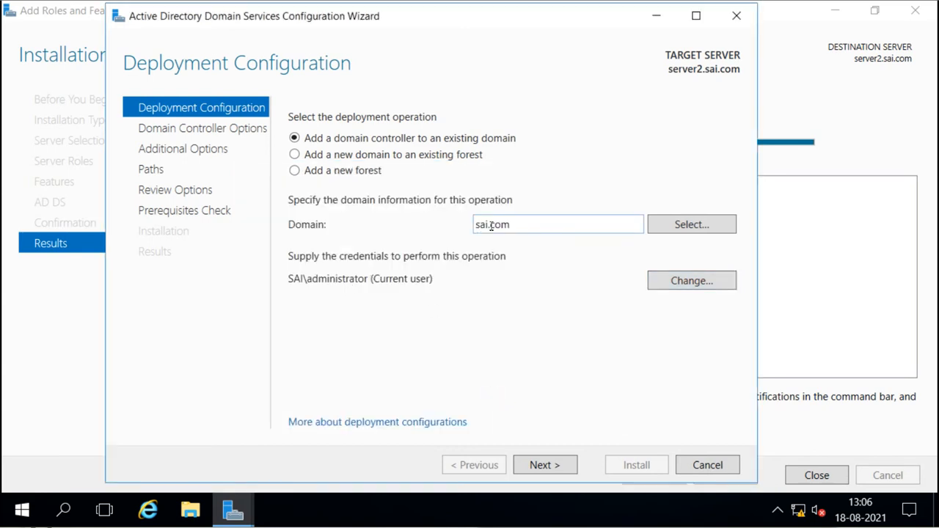
left_click(665, 234)
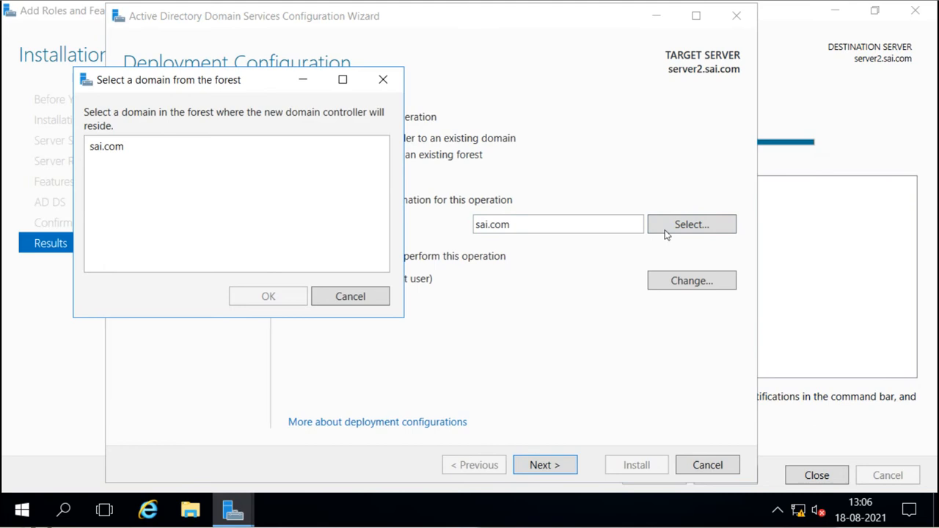
left_click(118, 154)
left_click(366, 297)
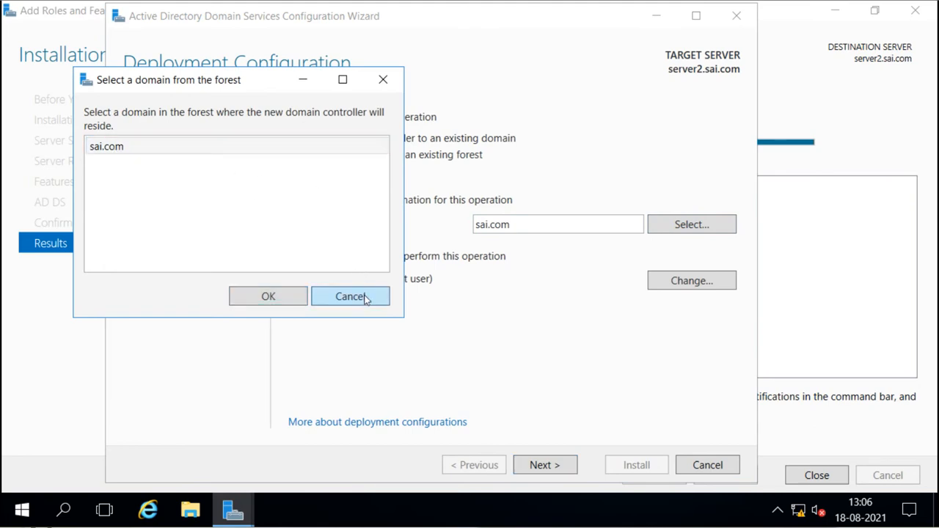
left_click(686, 229)
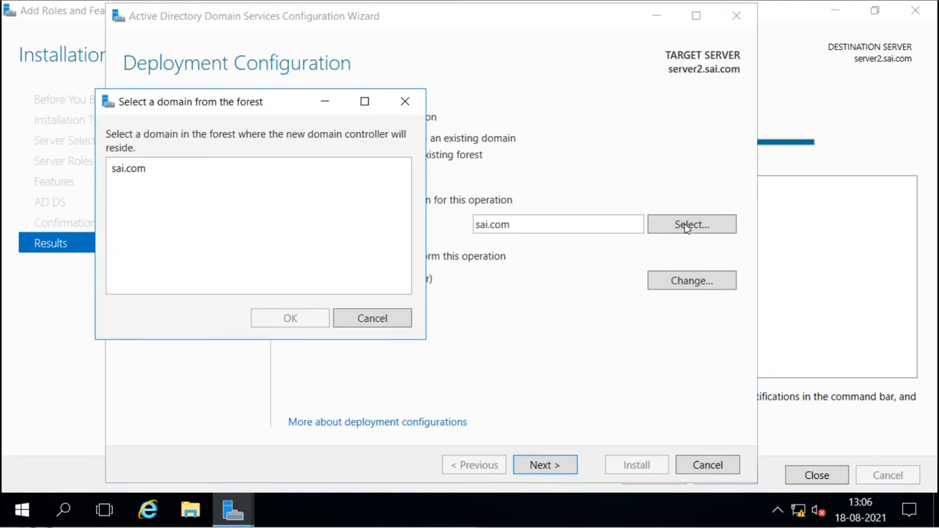
left_click(400, 320)
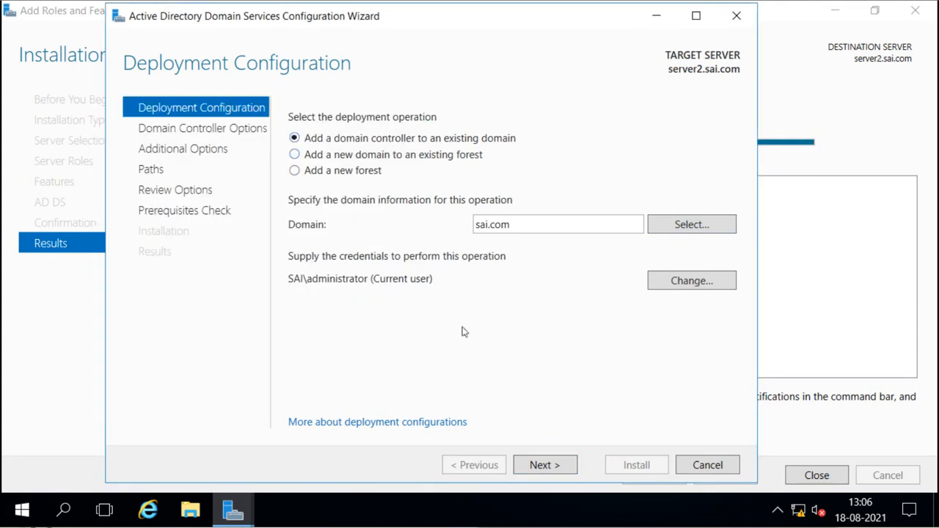
- Proceed to the domain controller options, keeping DNS server and Global Catalog enabled, RODC disabled, and Default-First-Site-Name as the site
left_click(544, 469)
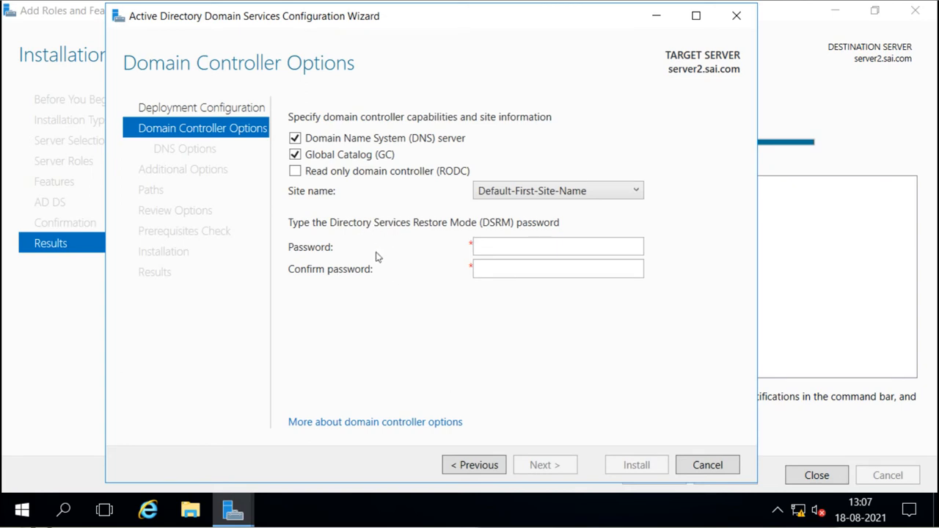
left_click(295, 155)
left_click(295, 172)
left_click(295, 173)
left_click(623, 193)
left_click(622, 189)
- Enter and confirm the Directory Services Restore Mode password, and proceed to the DNS options
left_click(515, 244)
type("•••")
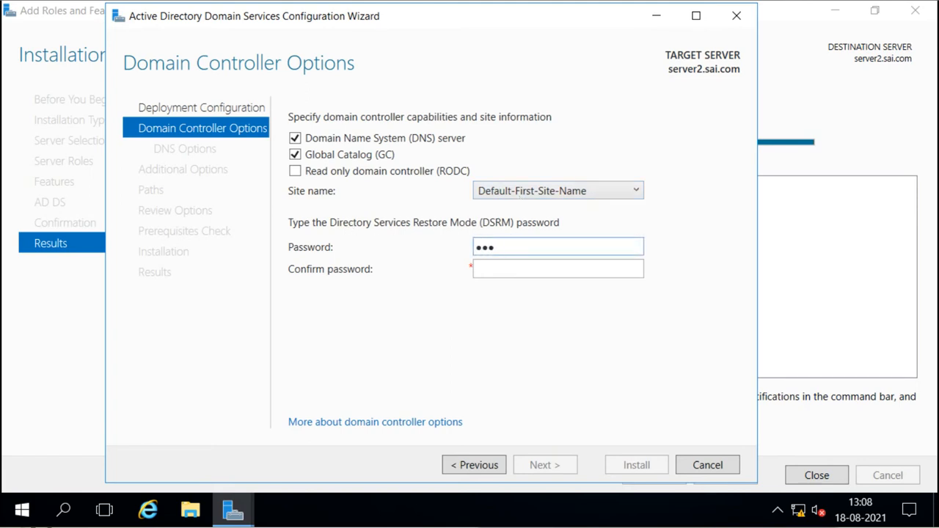
type("••••")
key("Tab")
type("••••")
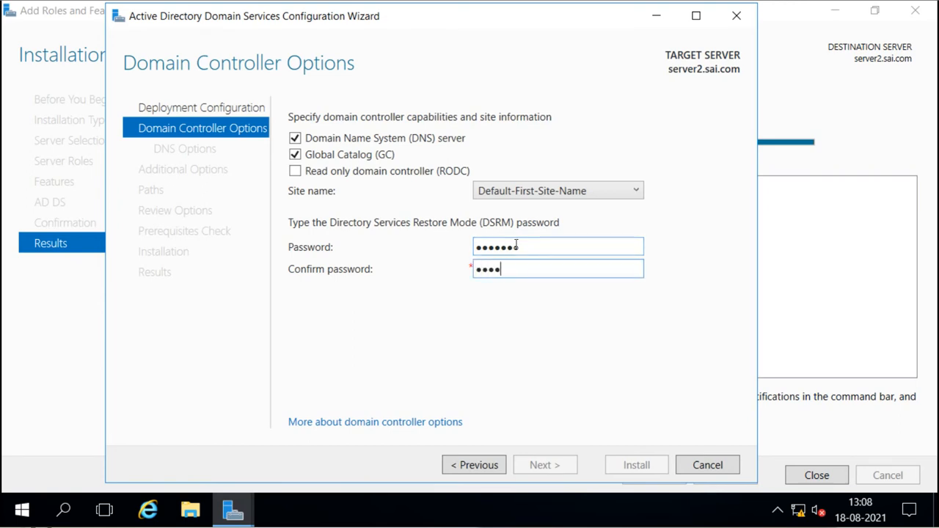
type("•••")
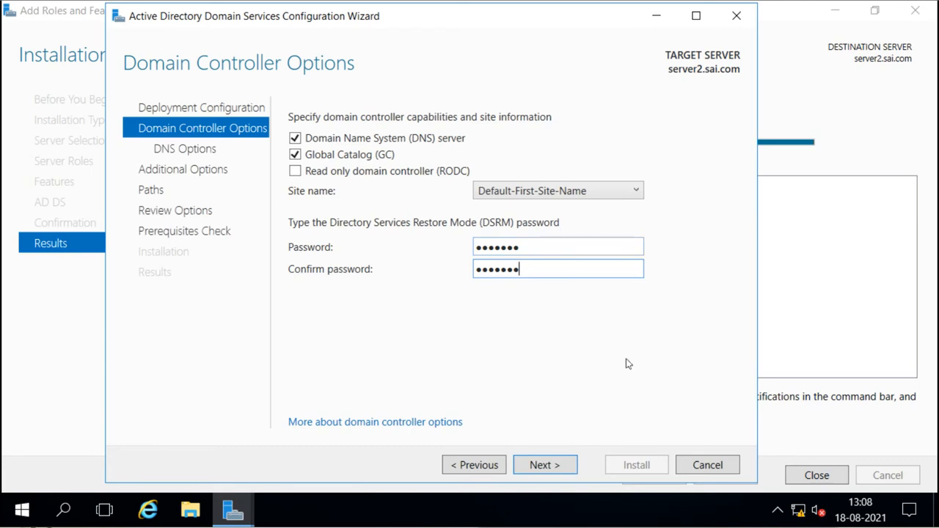
left_click(560, 467)
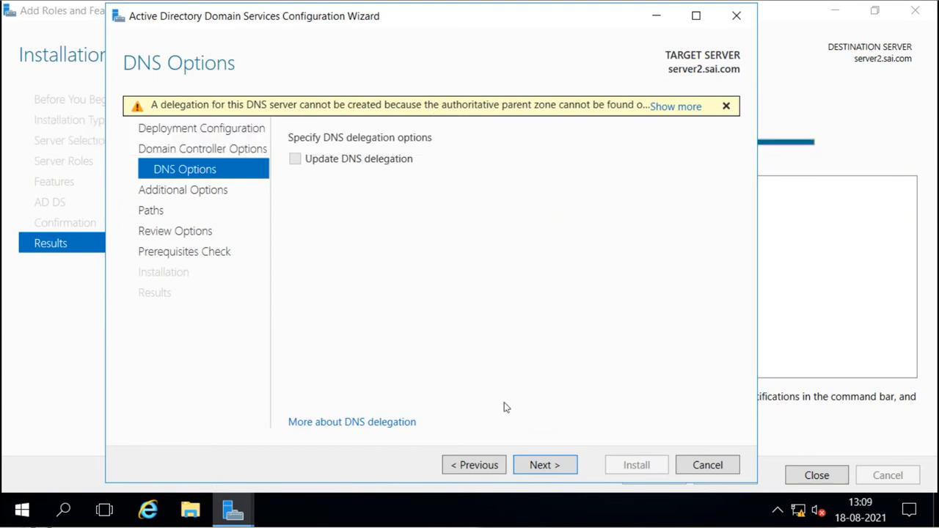
- Proceed to the additional options and choose replication from any domain controller
left_click(546, 466)
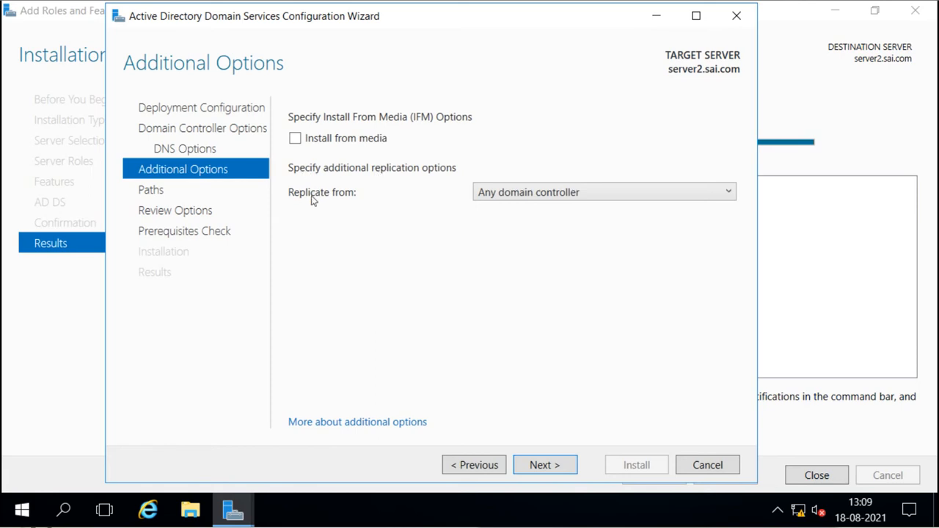
left_click(532, 198)
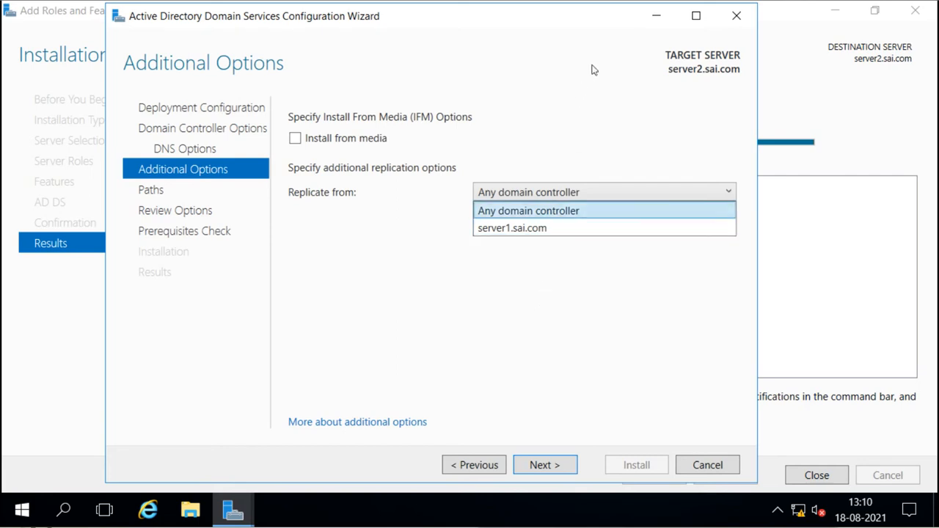
left_click(547, 213)
left_click(533, 198)
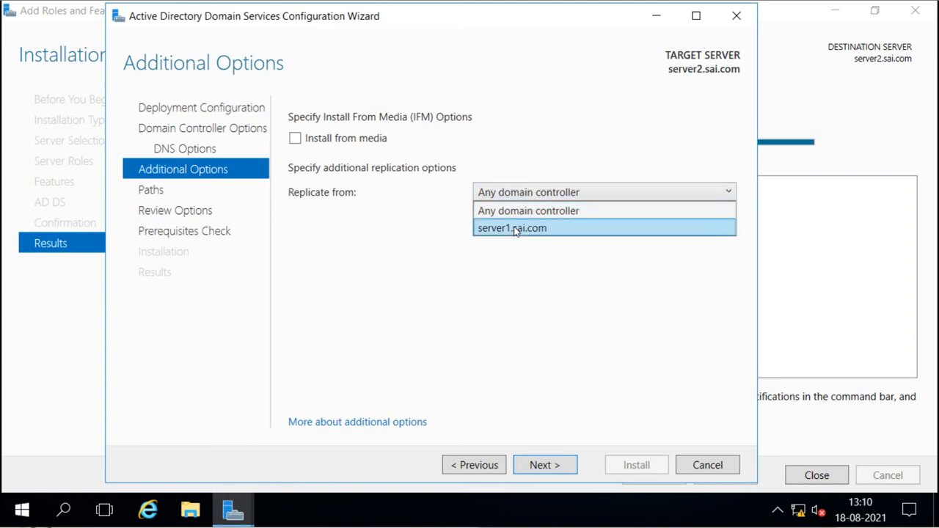
left_click(516, 212)
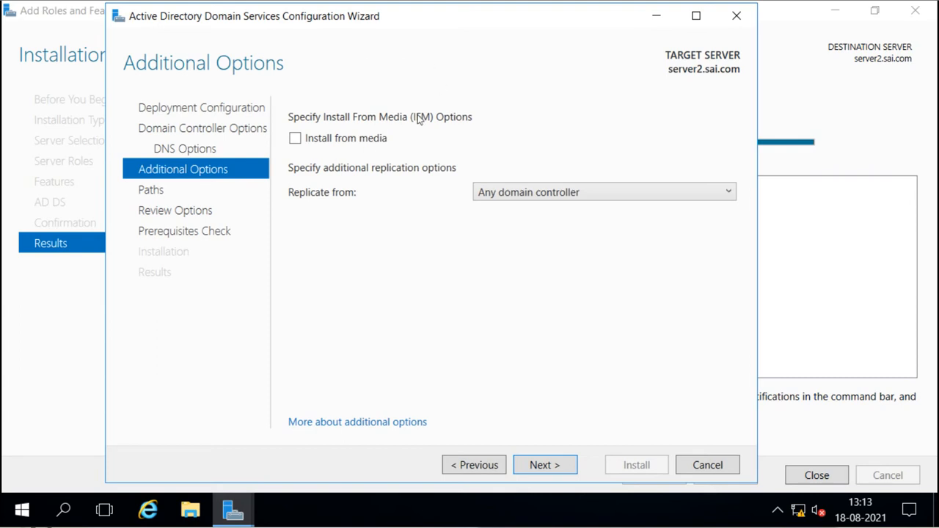
left_click(295, 139)
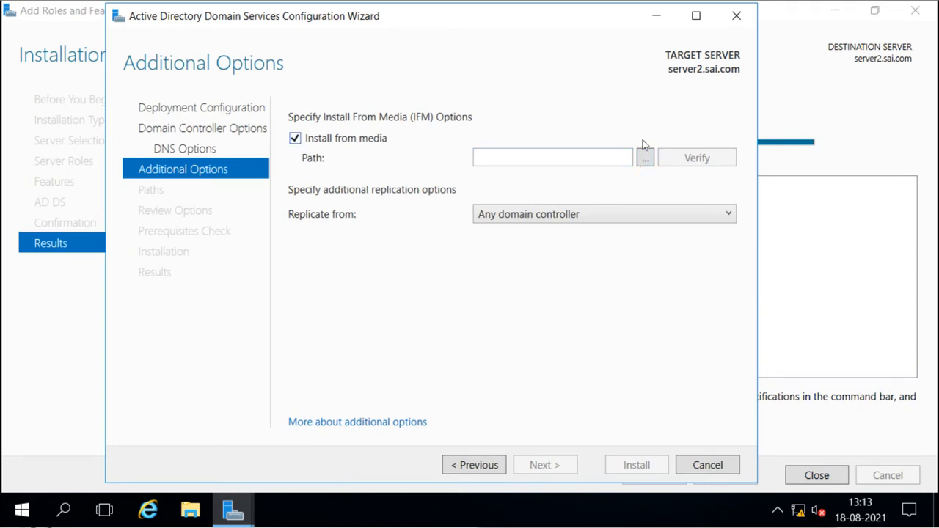
left_click(645, 159)
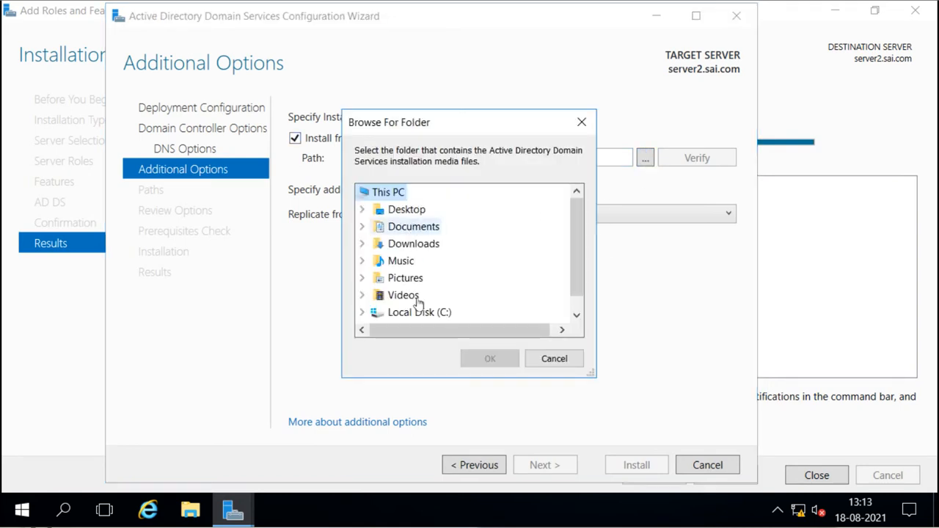
scroll(424, 283, "down", 1)
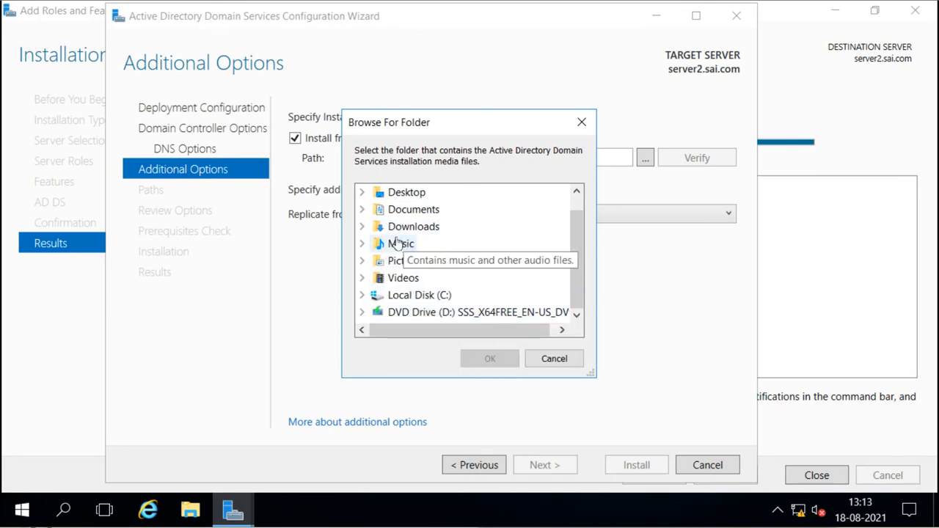
left_click(554, 359)
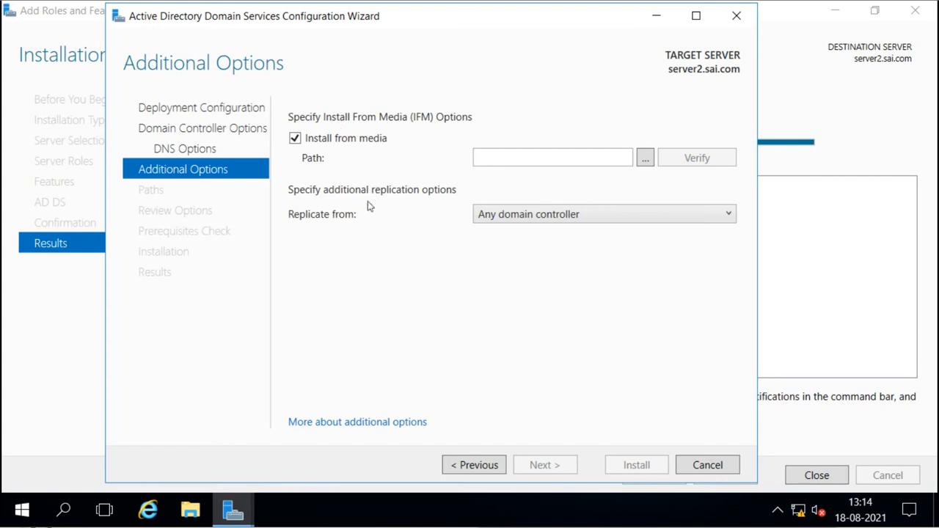
left_click(295, 138)
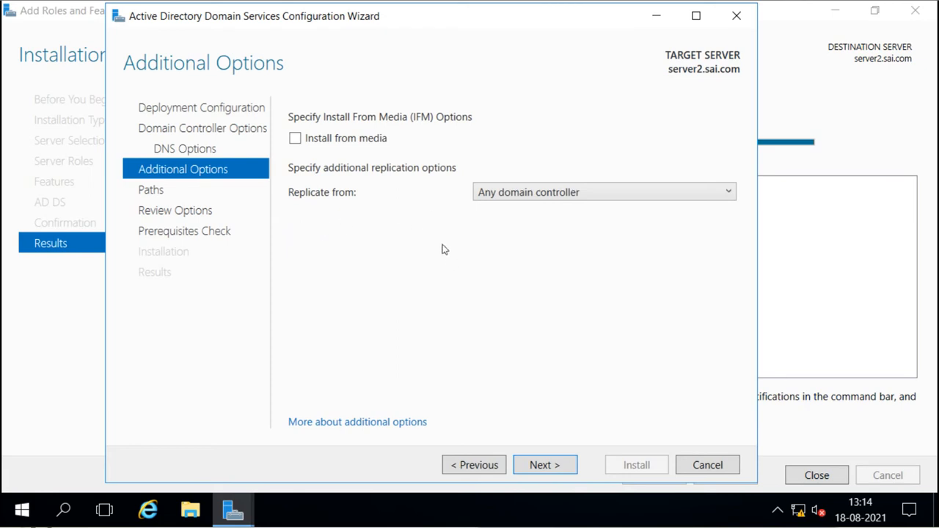
- Check the available replication sources, keep replication from any domain controller, and proceed to the paths settings
left_click(537, 196)
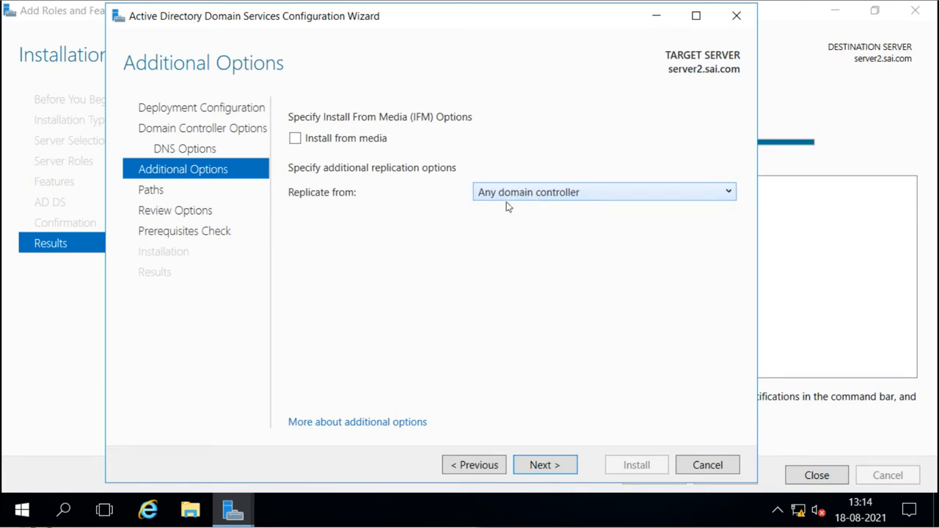
left_click(572, 199)
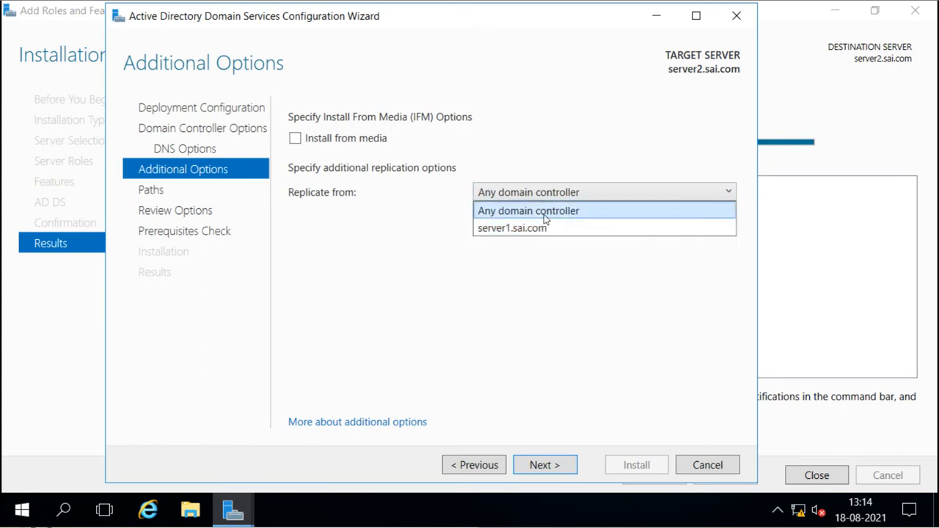
left_click(532, 307)
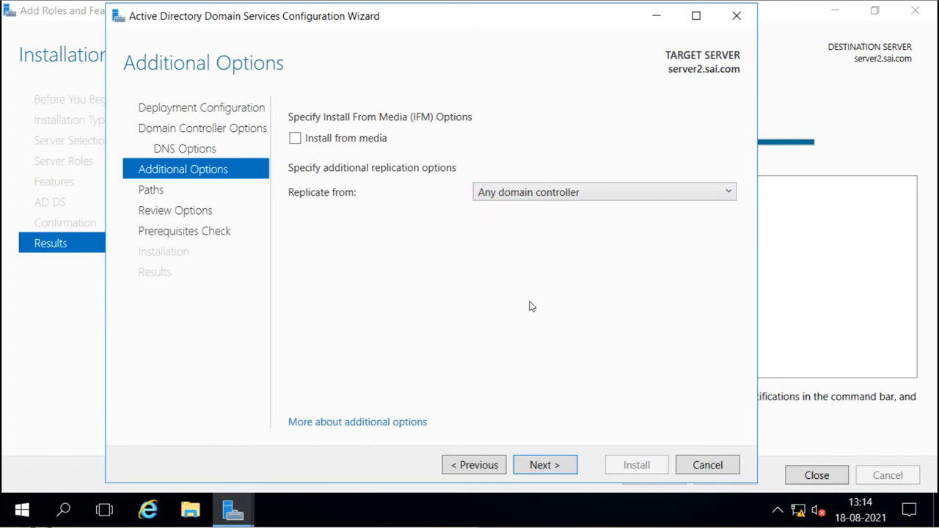
left_click(545, 465)
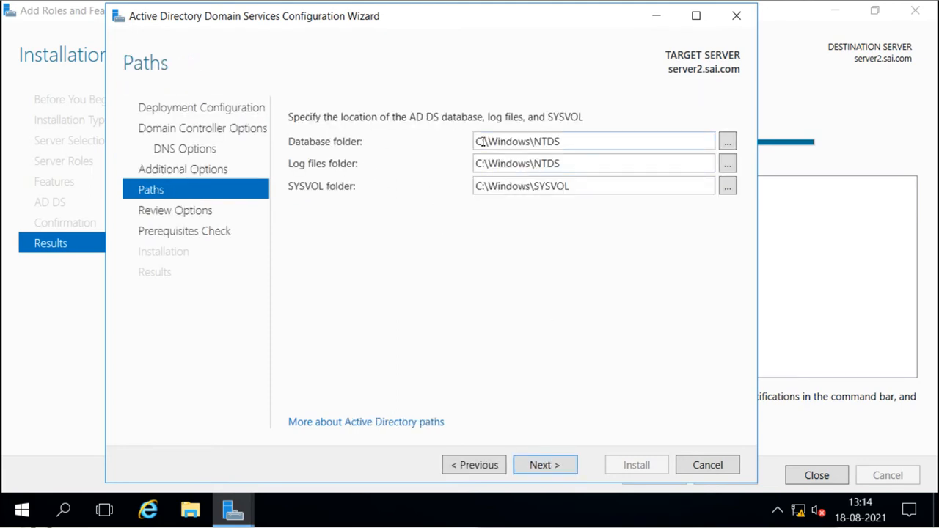
- Keep C:\Windows\NTDS for the database and log files and C:\Windows\SYSVOL for SYSVOL, and proceed to the options review
triple_click(561, 140)
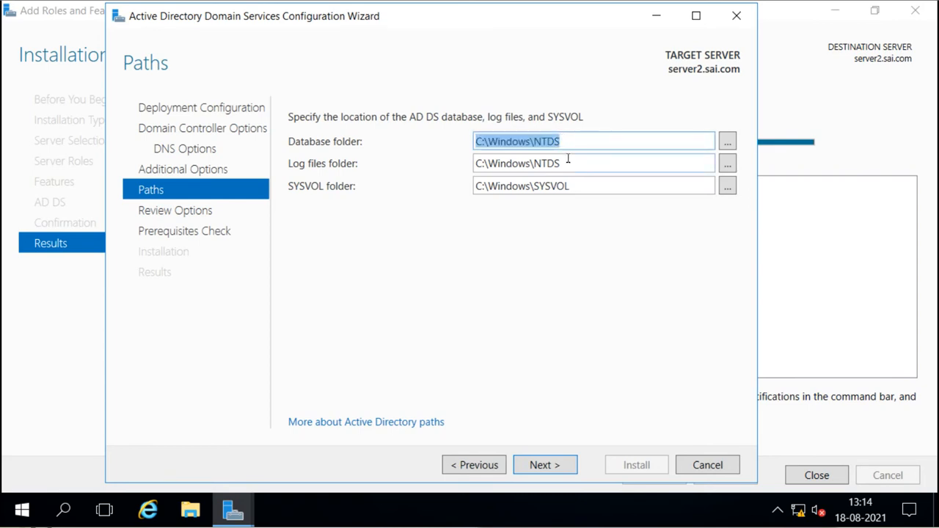
triple_click(568, 158)
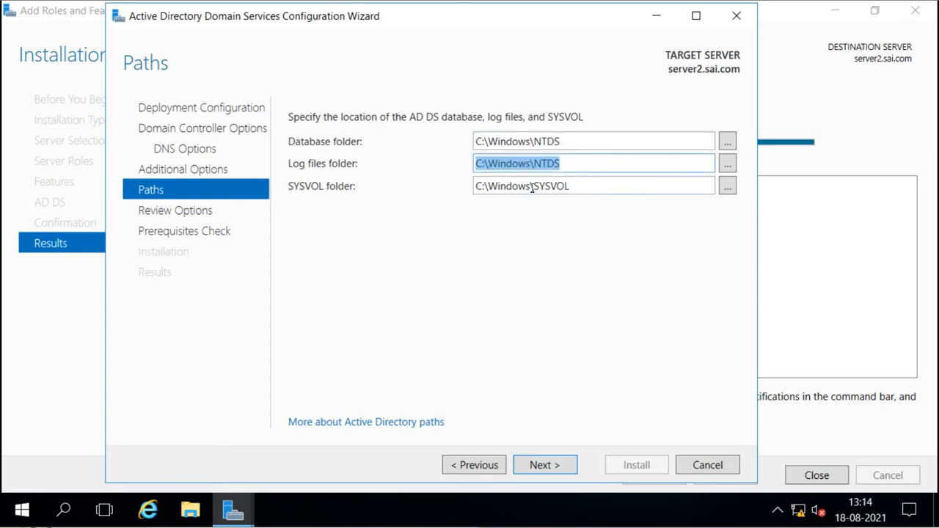
triple_click(577, 188)
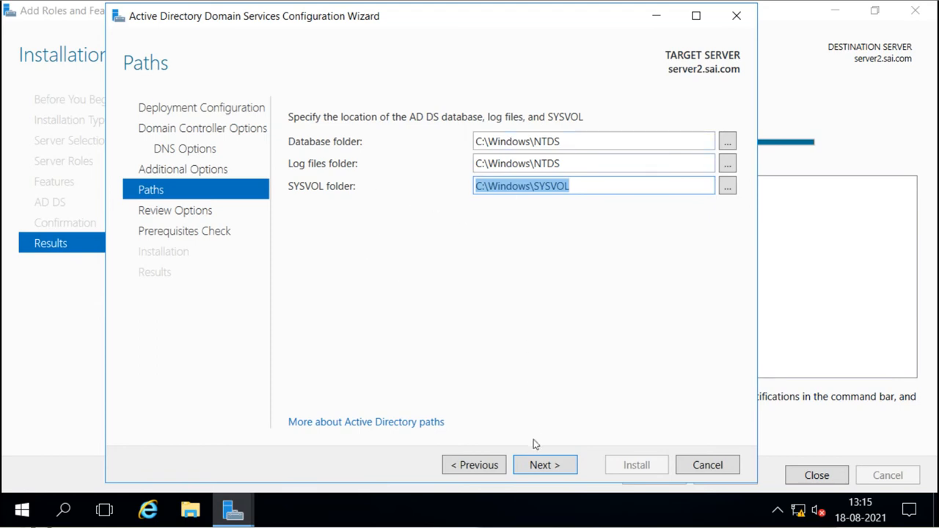
left_click(539, 465)
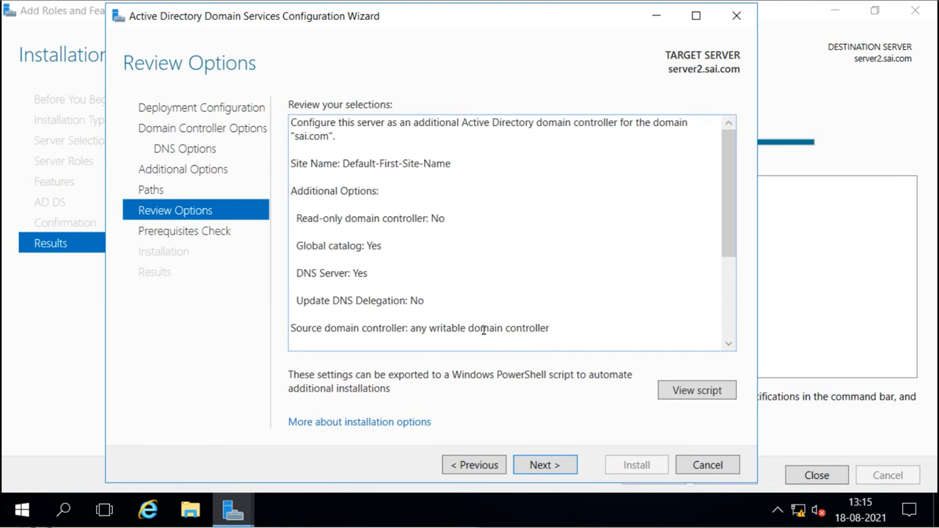
- Run the prerequisites check, look through its results, and start the domain controller installation
left_click(551, 465)
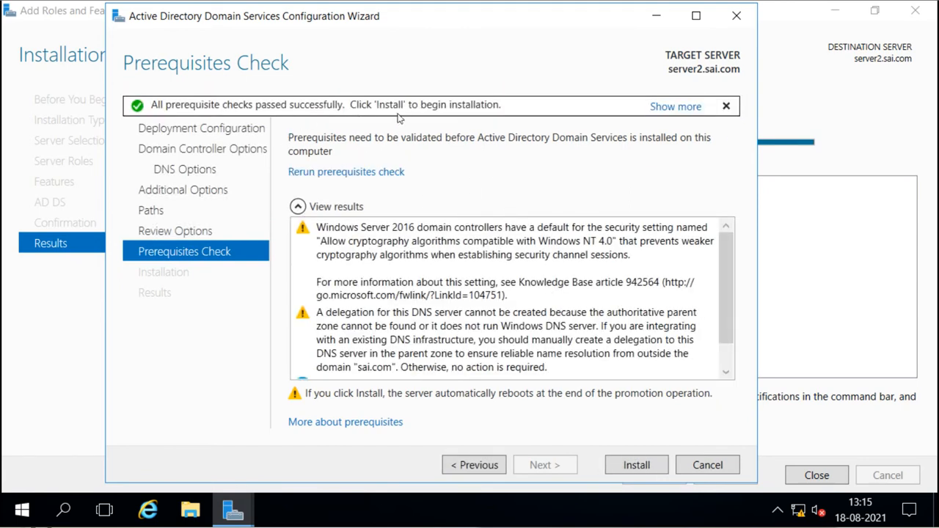
scroll(574, 324, "down", 1)
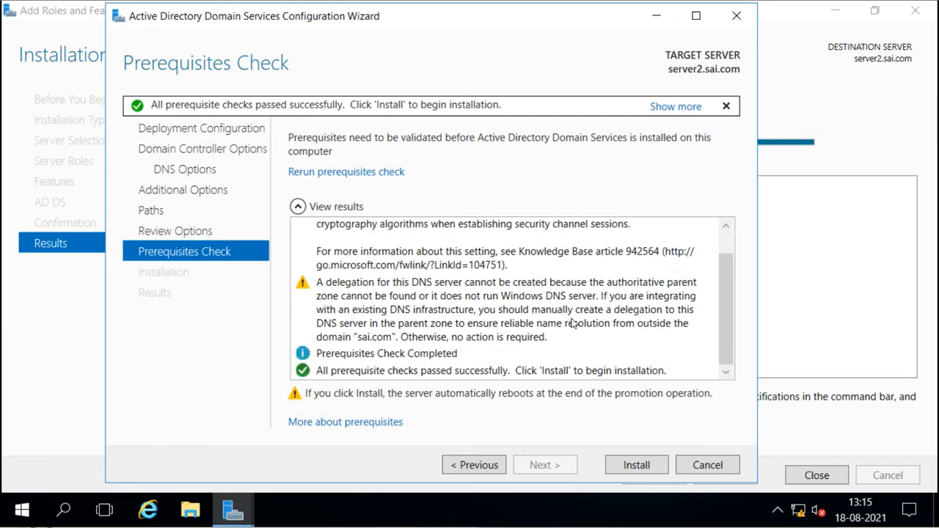
left_click(629, 466)
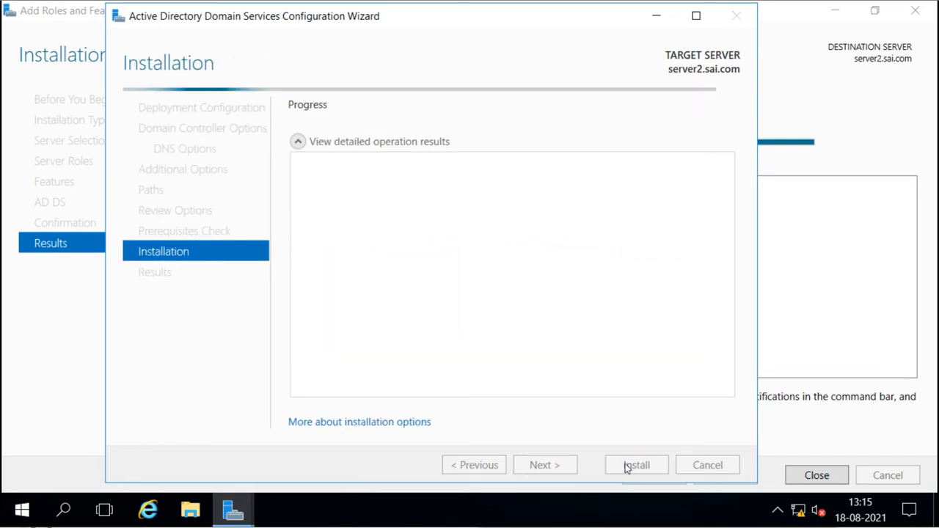